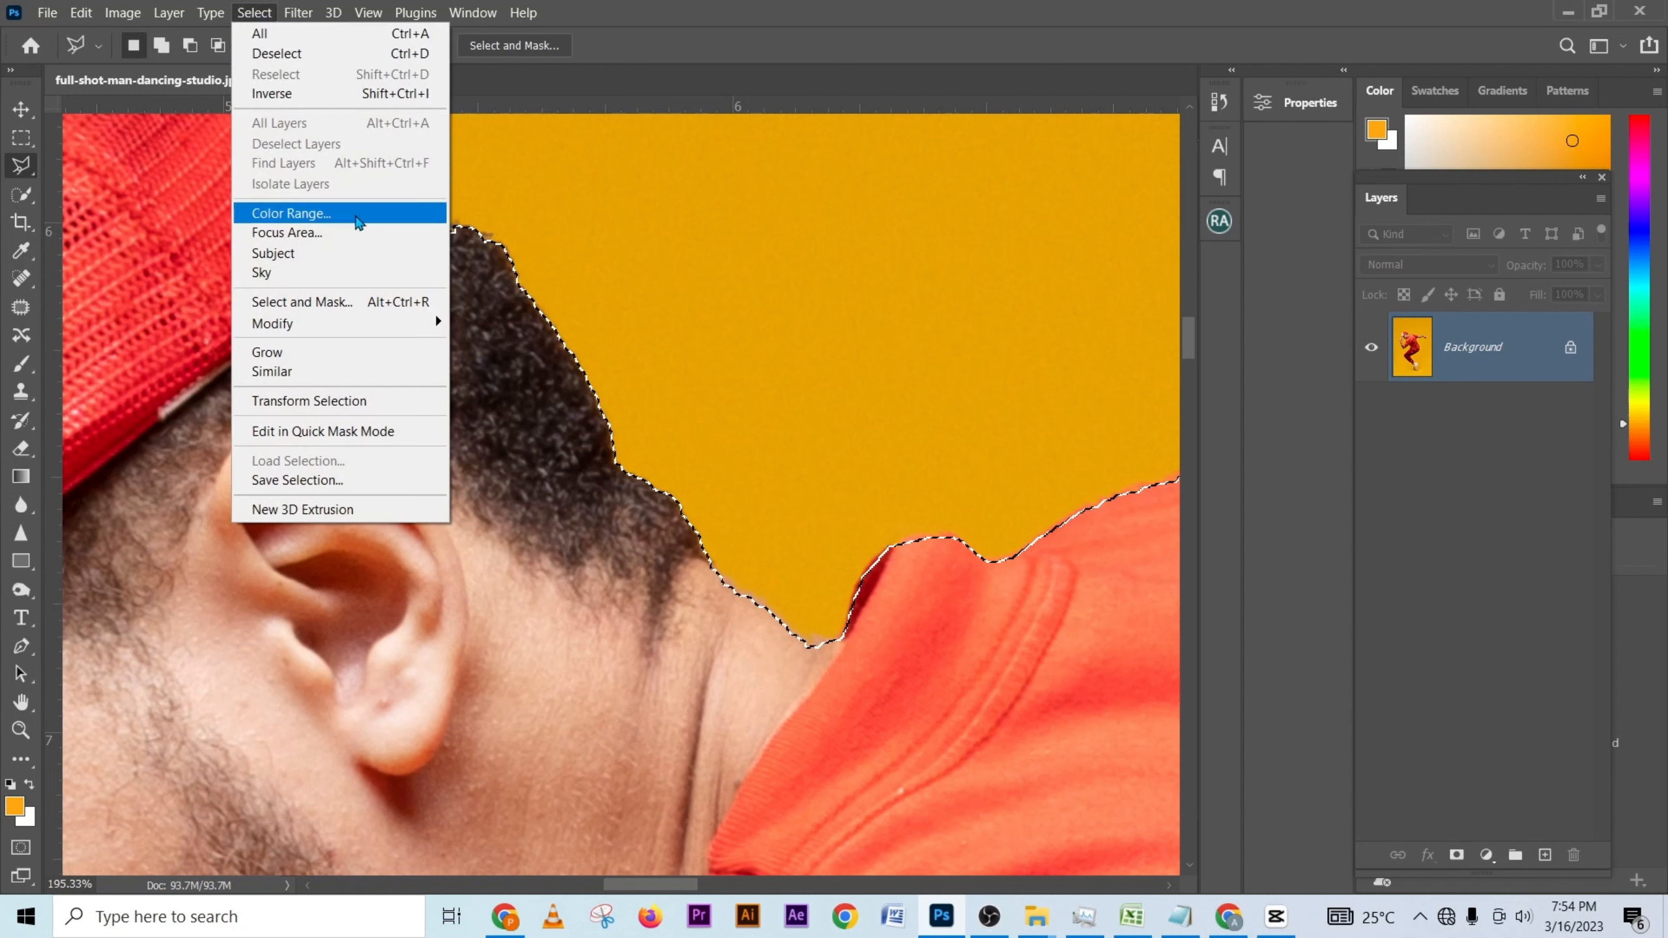
- Expand the current selection around the orange background by 2 pixels
{"action": "mouse_move", "coordinate": [322, 323]}
{"action": "left_click", "coordinate": [523, 364]}
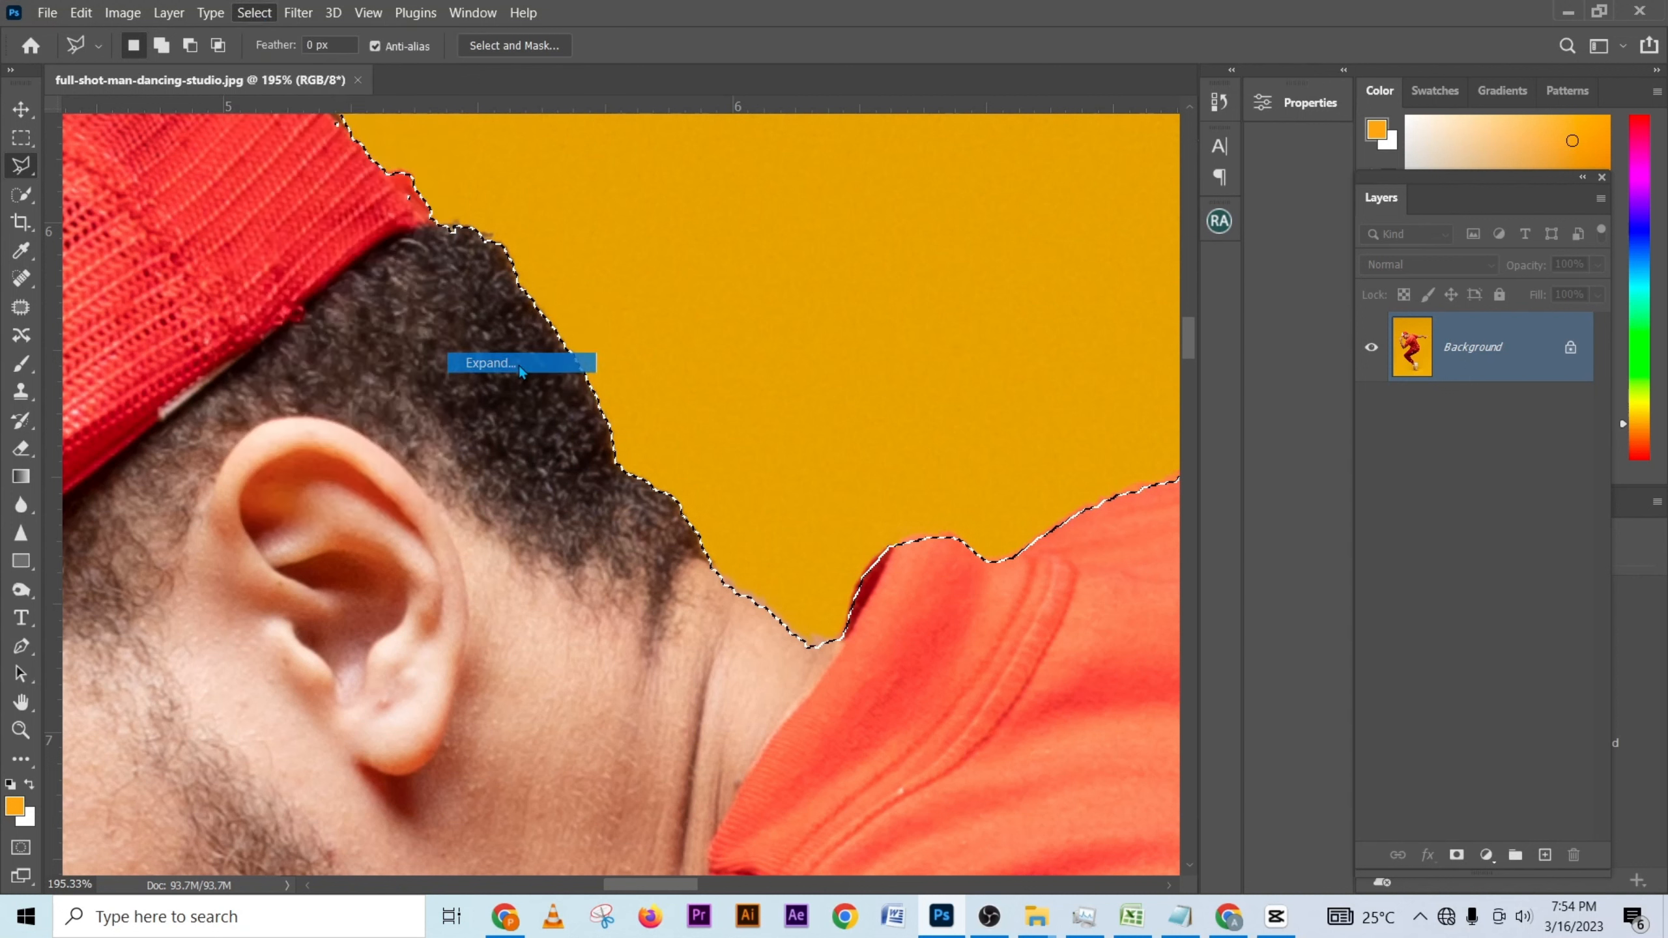
{"action": "type", "text": "2"}
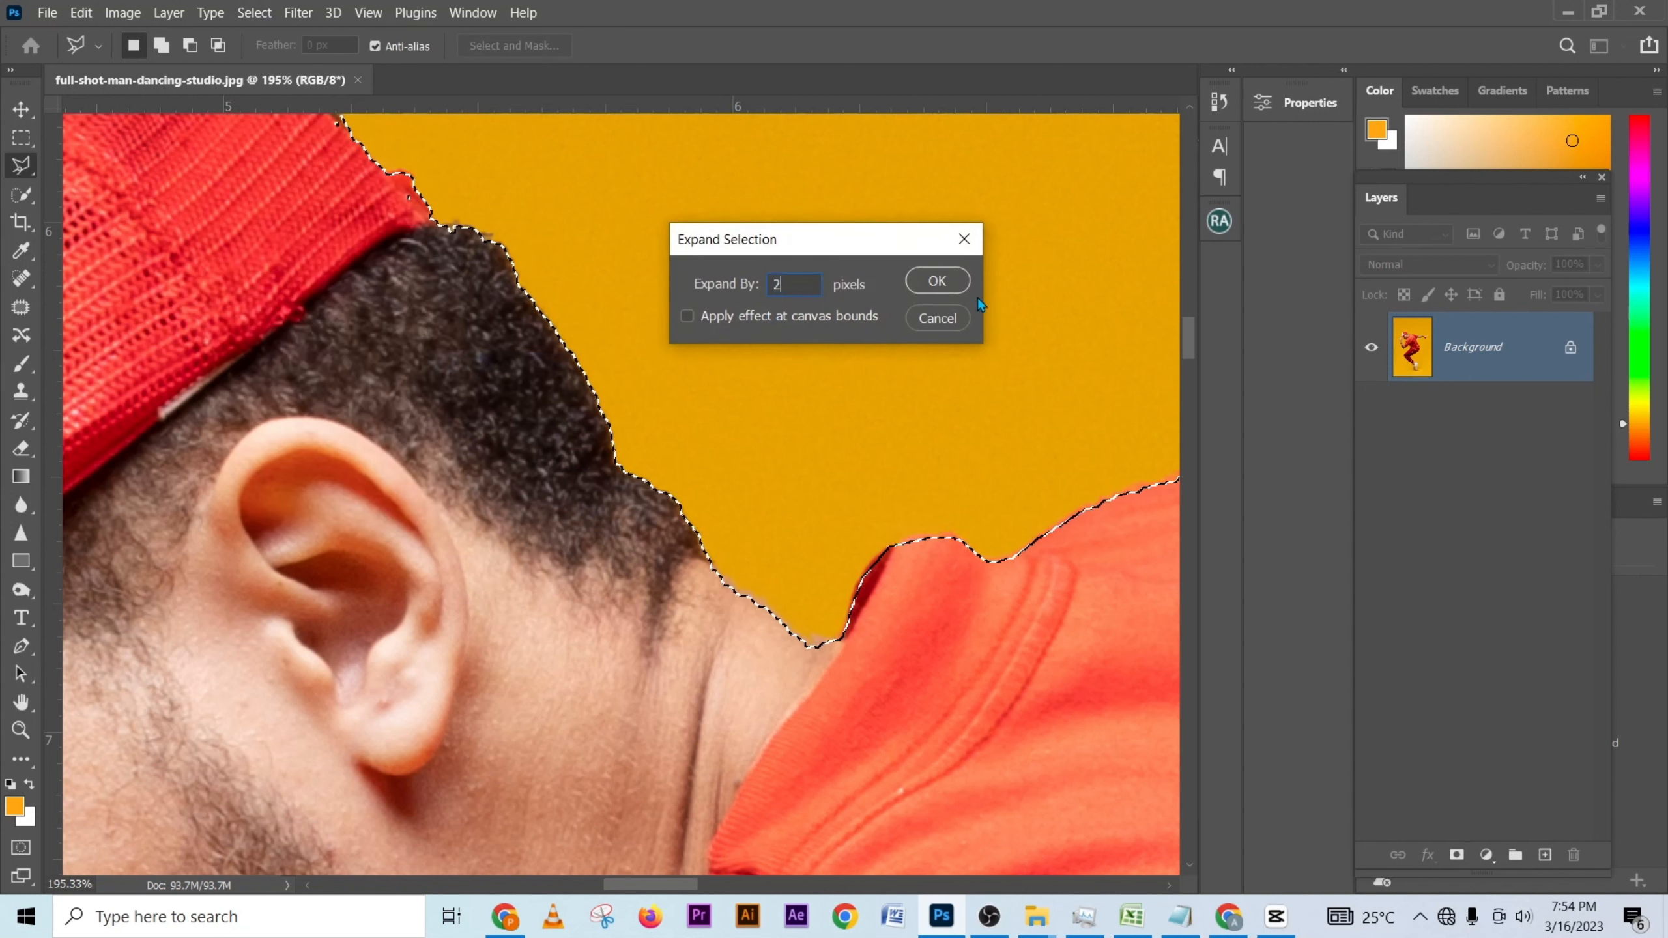
{"action": "left_click", "coordinate": [959, 283]}
- Compare the selection edge along the hair and neck before and after the expansion using the history states
{"action": "scroll", "coordinate": [731, 451], "scroll_direction": "up", "scroll_amount": 3}
{"action": "left_click", "coordinate": [1220, 102]}
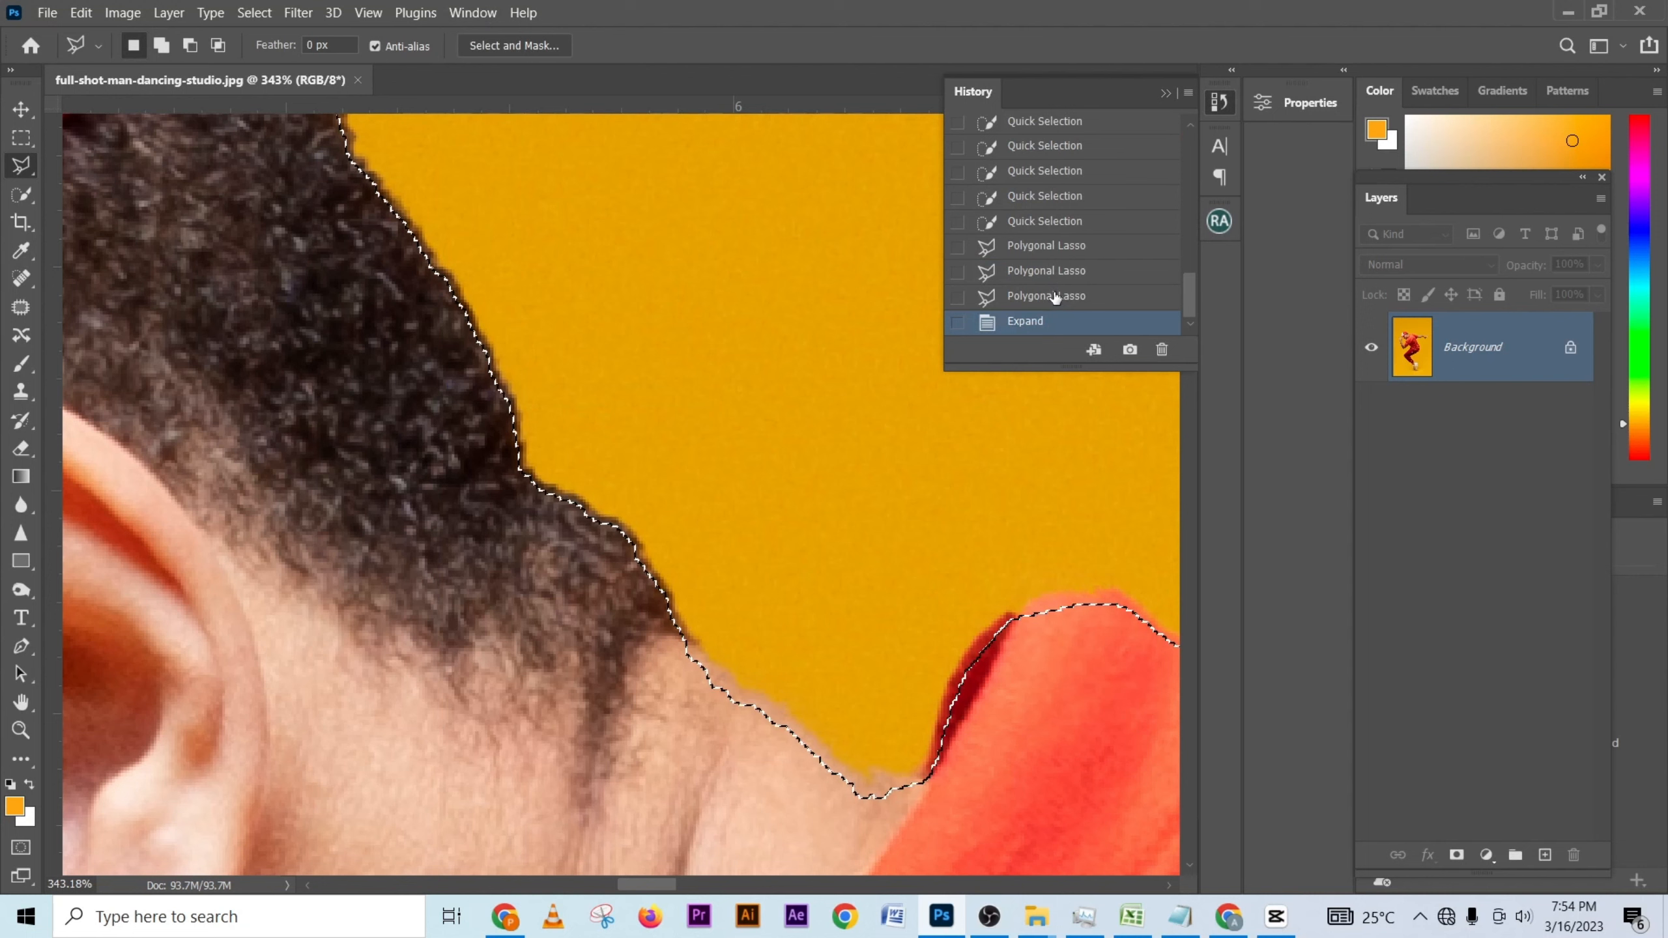
{"action": "left_click", "coordinate": [1051, 297]}
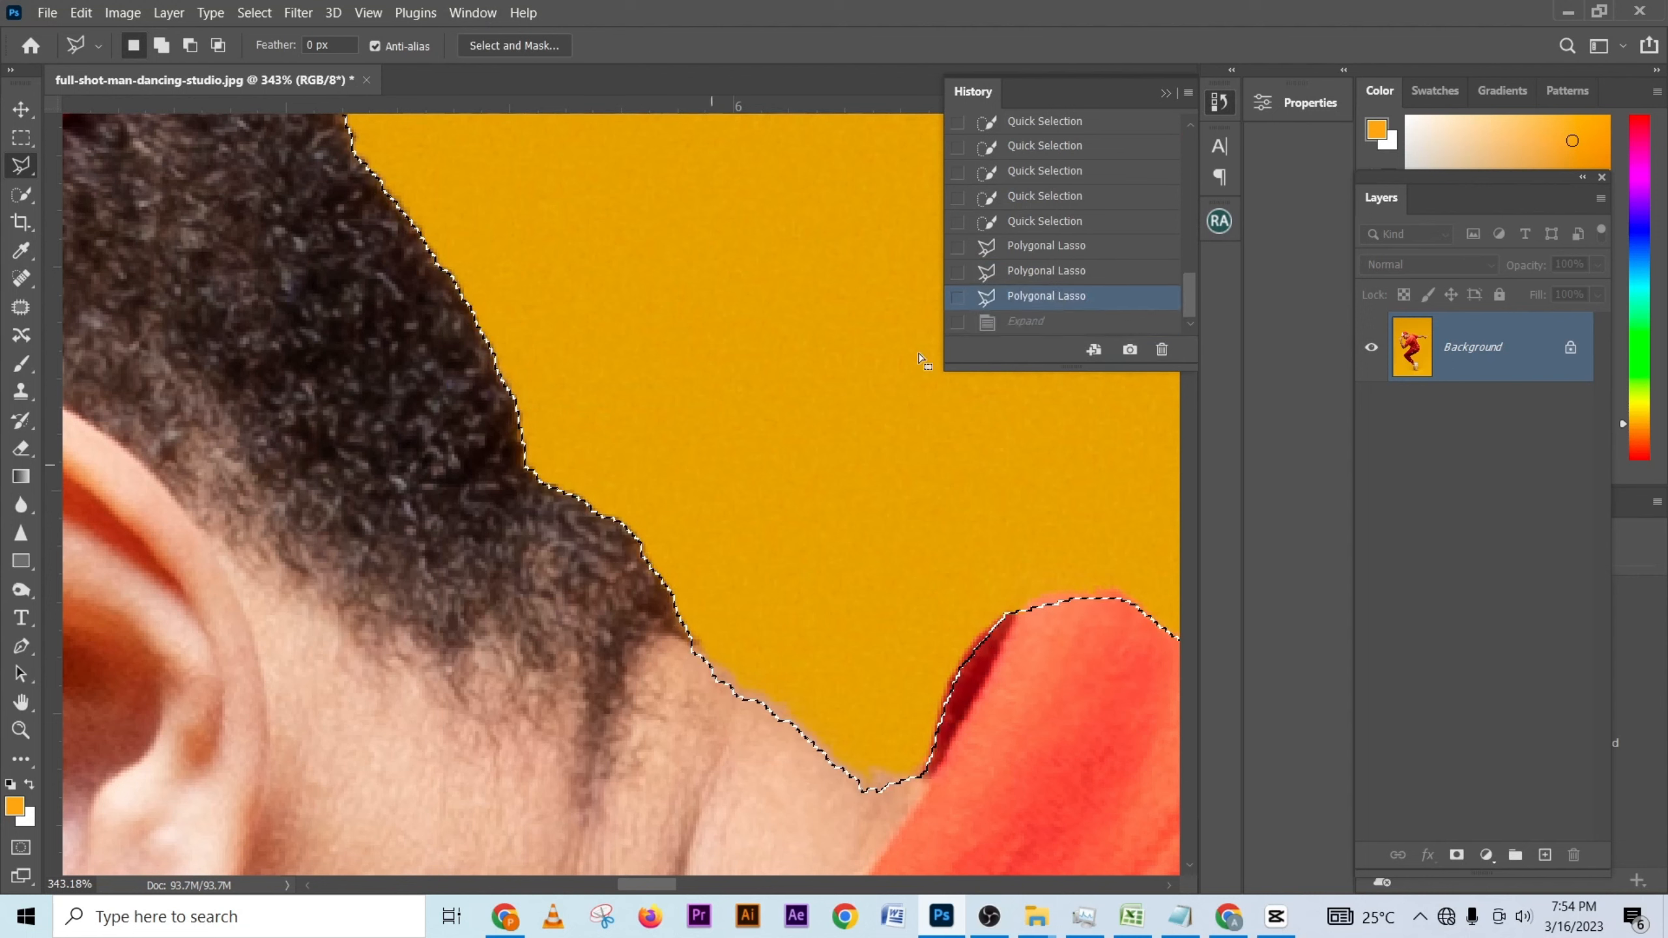
{"action": "left_click", "coordinate": [1026, 322]}
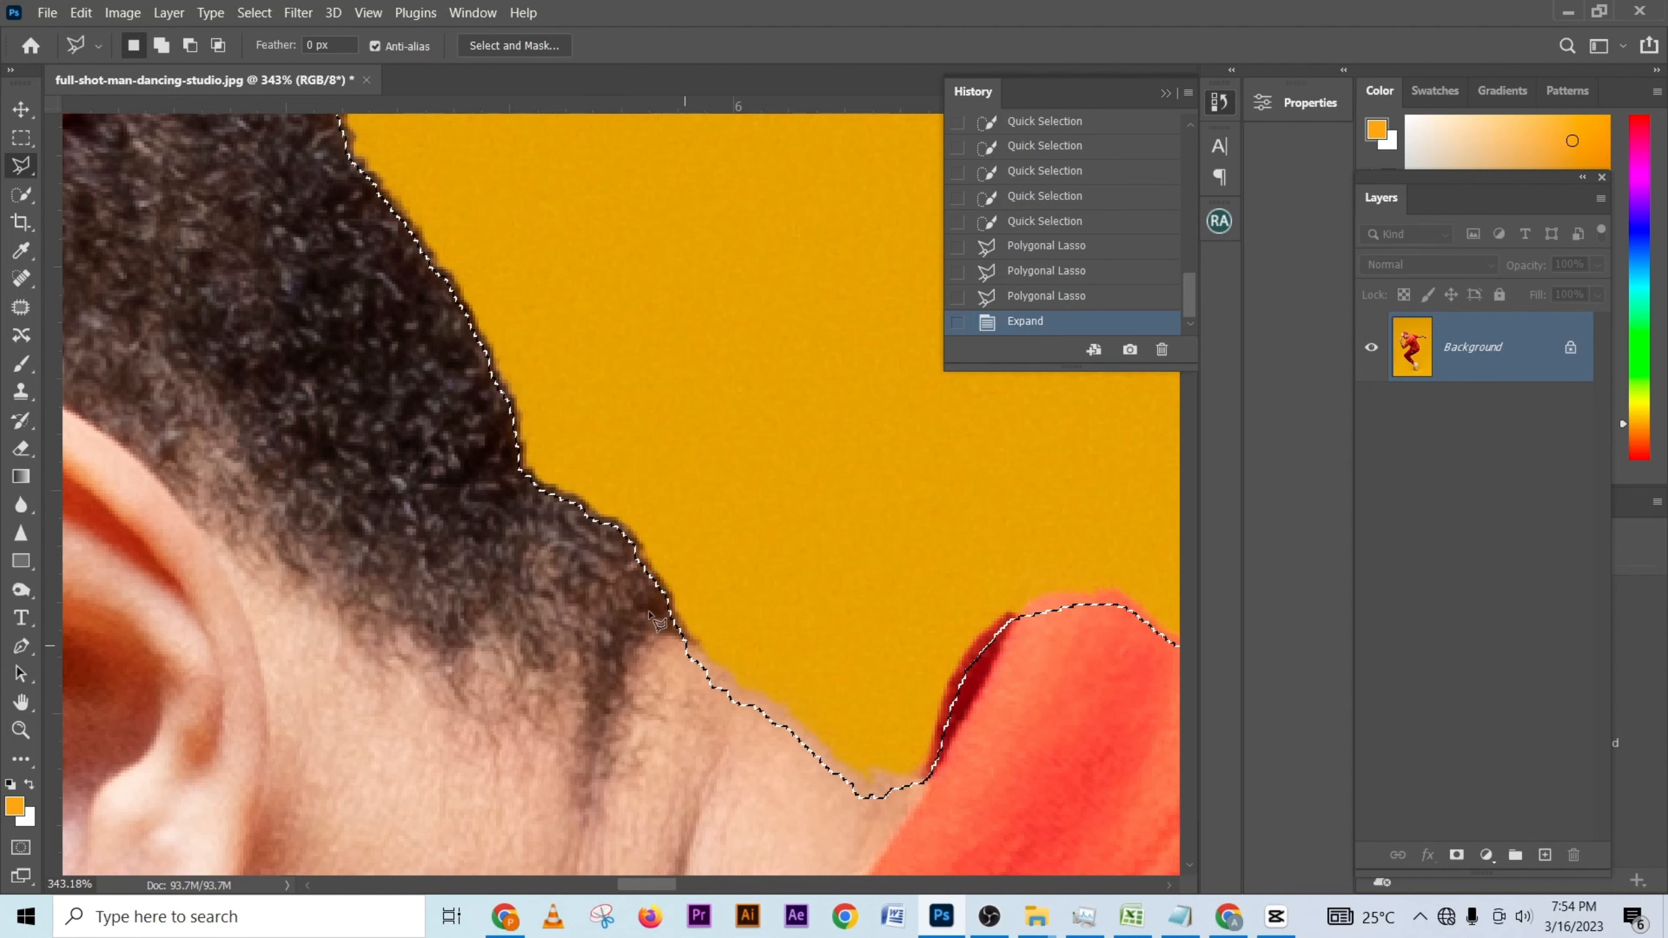
- Feather the selection and turn it into an inverted layer mask that isolates the dancer
{"action": "key", "text": "shift+F6"}
{"action": "key", "text": "Return"}
{"action": "left_click", "coordinate": [1455, 854]}
{"action": "key", "text": "ctrl+0"}
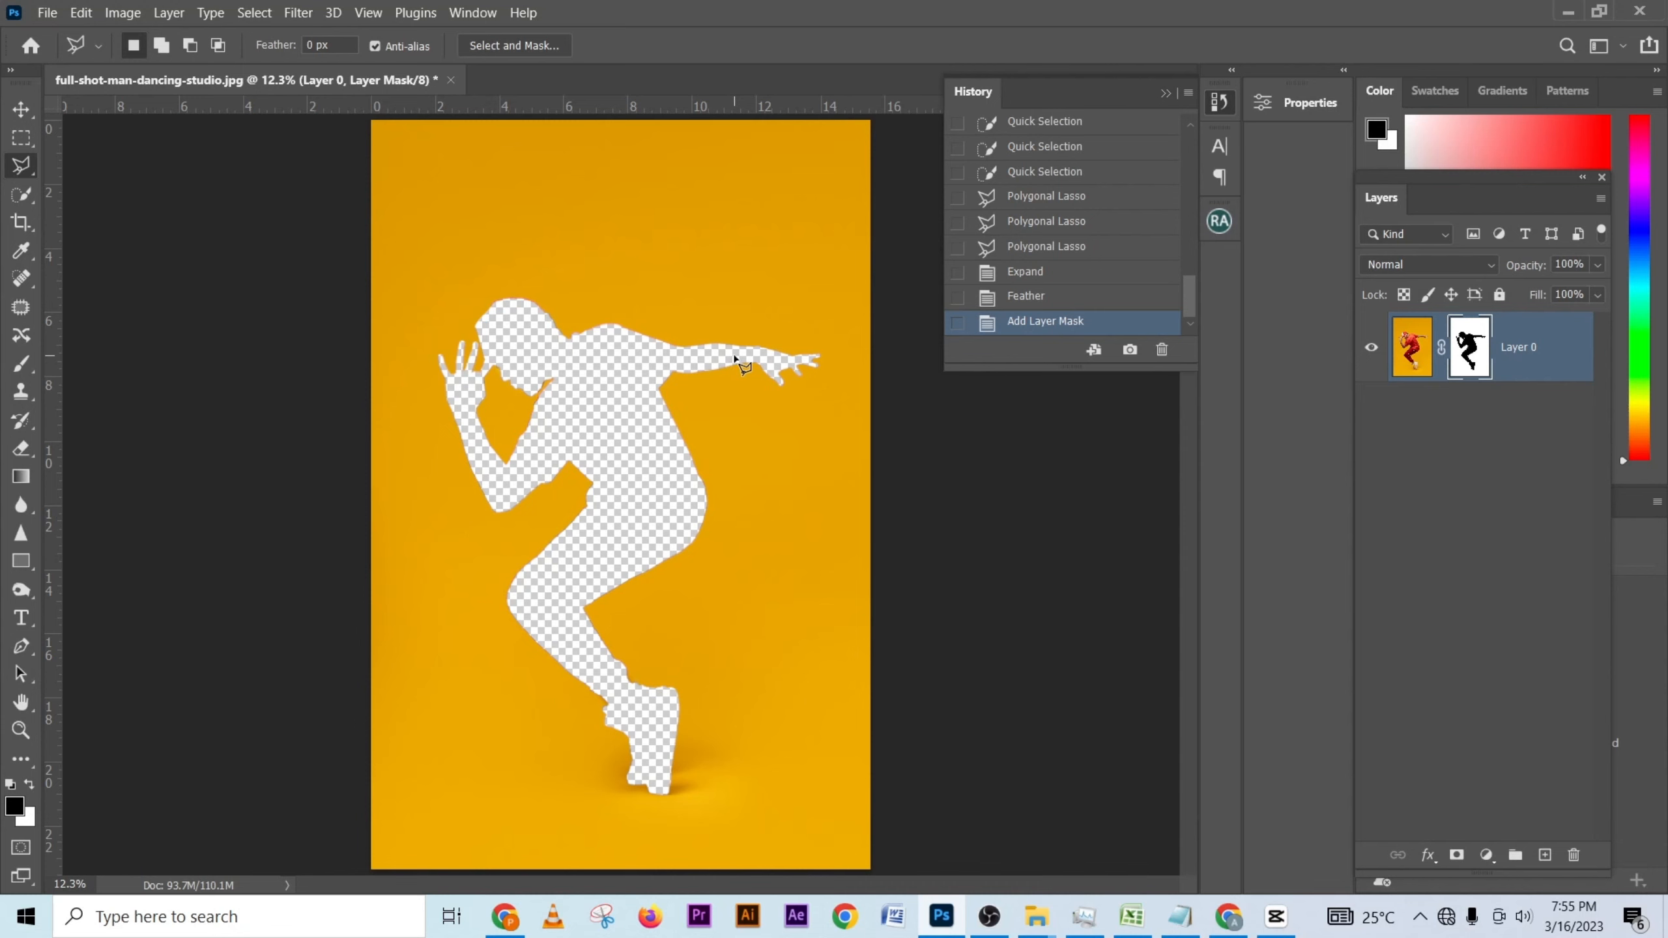
{"action": "key", "text": "ctrl+i"}
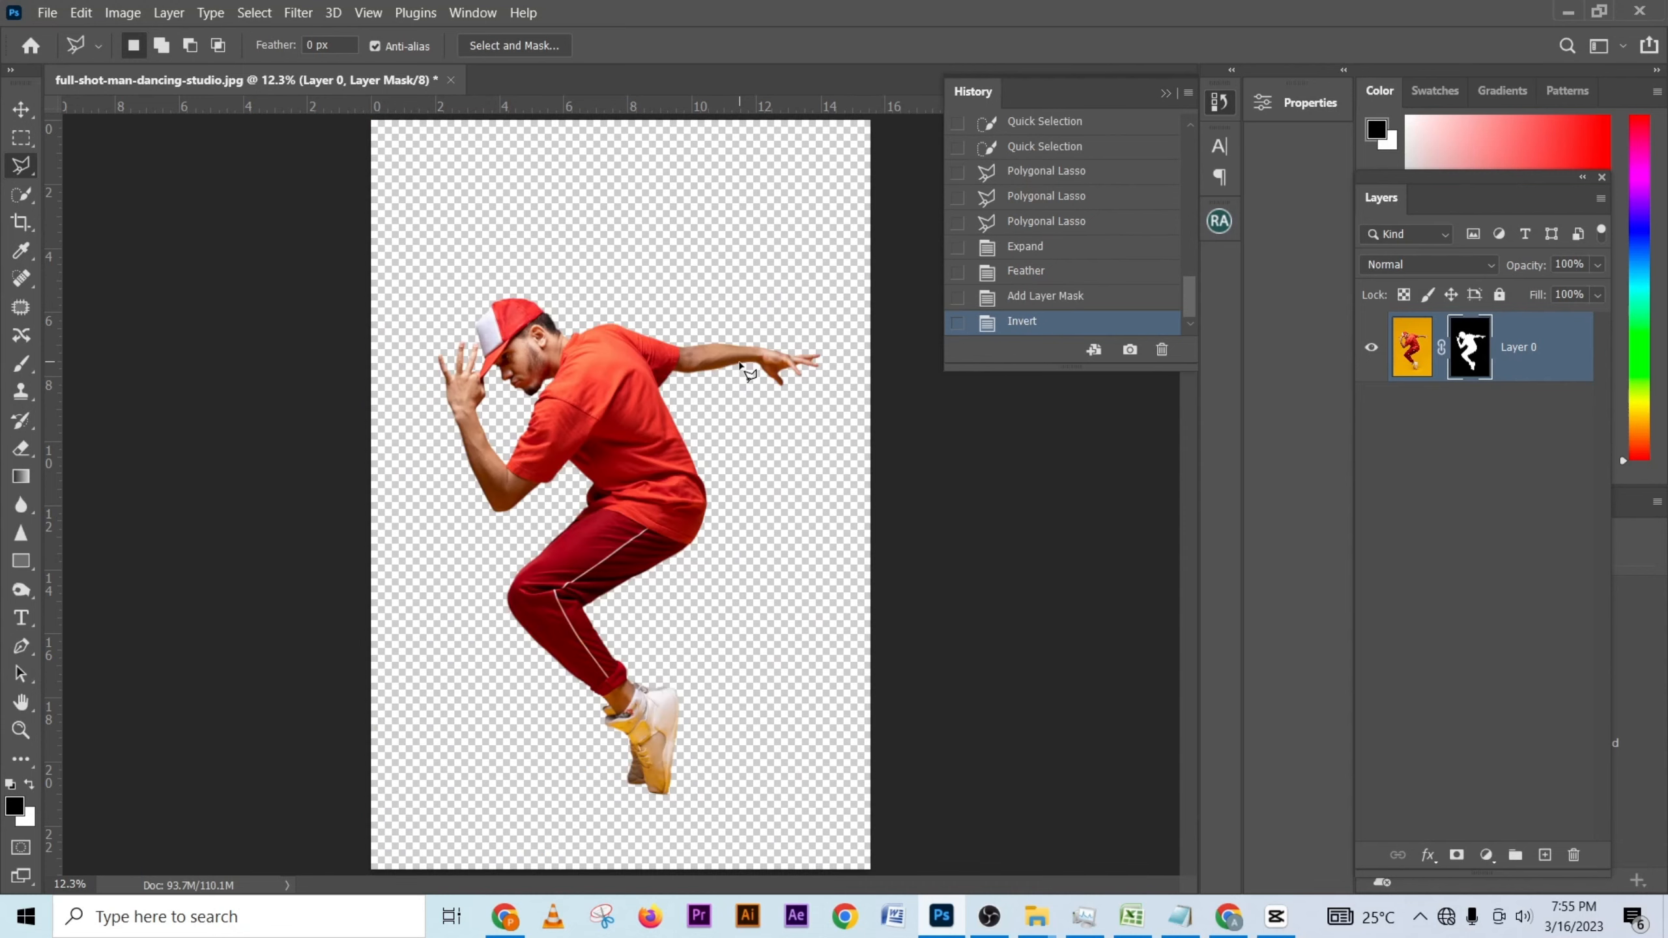
- Add a Hue/Saturation adjustment layer and set the Yellows sampled from the shoe to saturation -88 and lightness +17
{"action": "scroll", "coordinate": [527, 430], "scroll_direction": "up", "scroll_amount": 5}
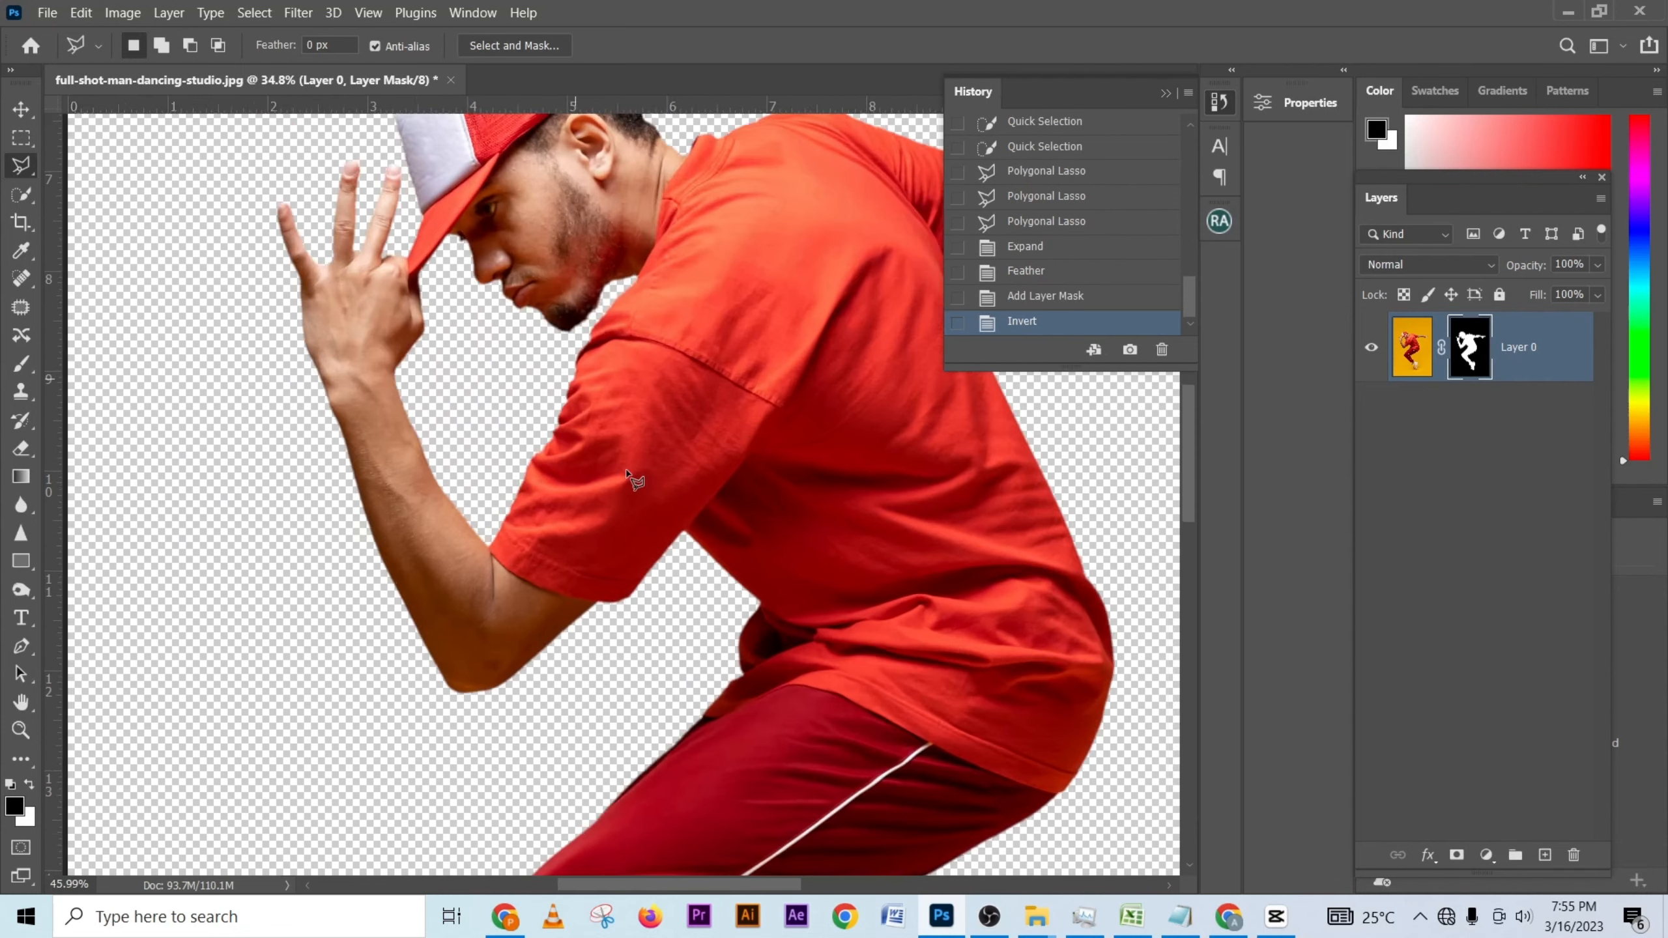
{"action": "scroll", "coordinate": [678, 498], "scroll_direction": "down", "scroll_amount": 15}
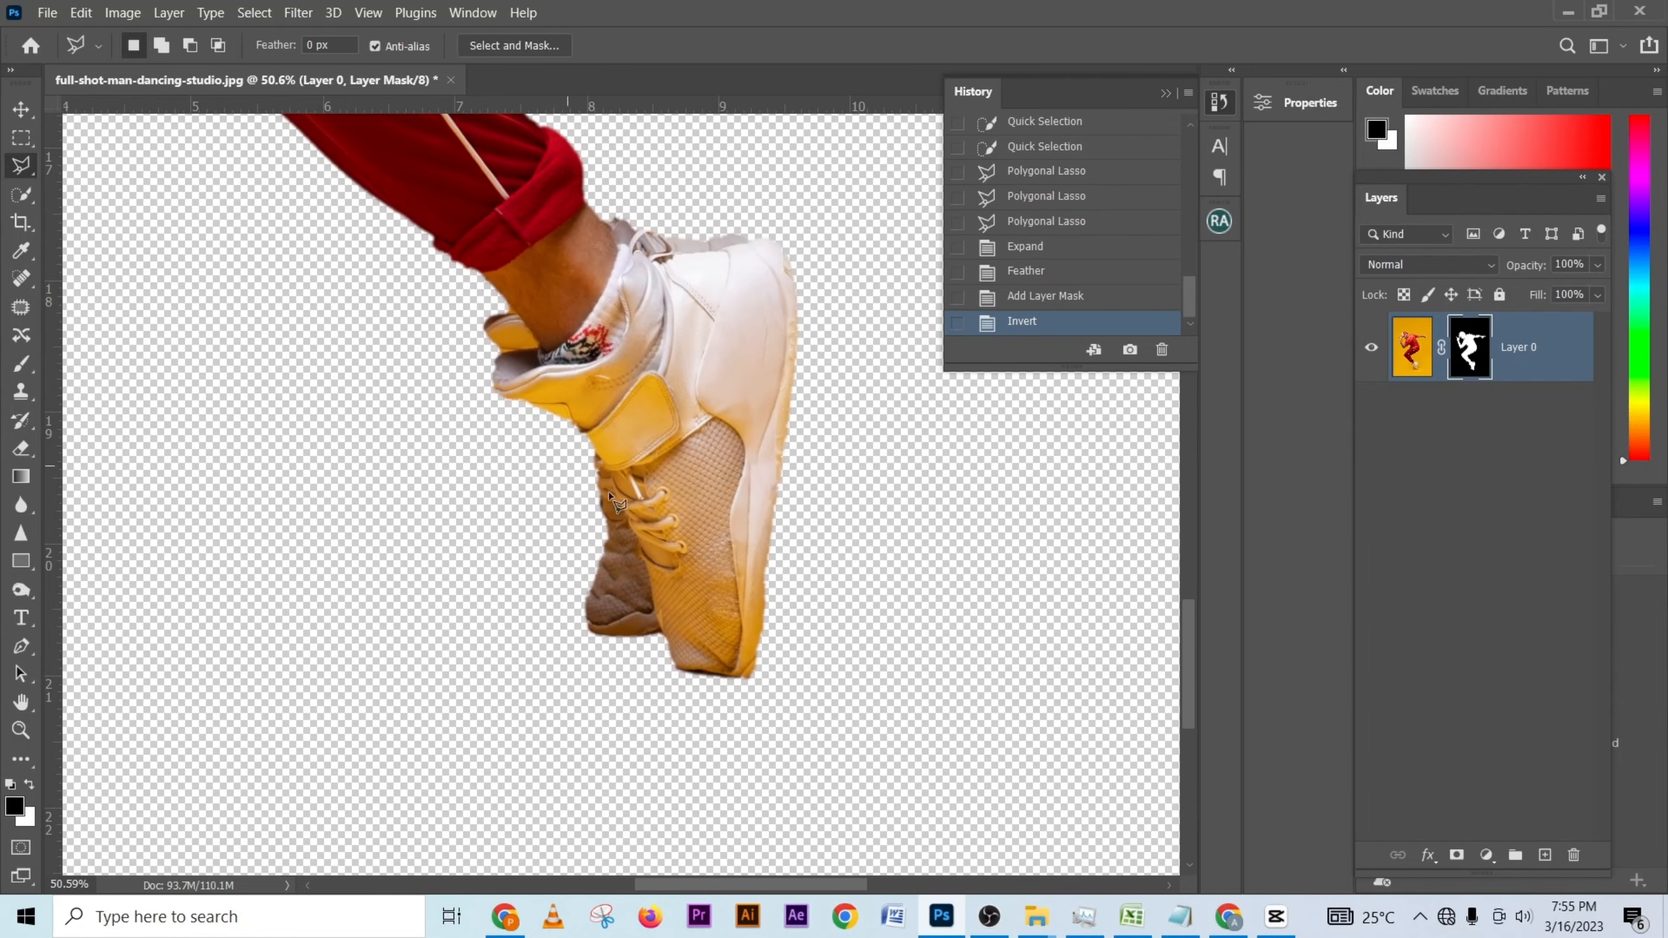
{"action": "scroll", "coordinate": [665, 482], "scroll_direction": "up", "scroll_amount": 3}
{"action": "scroll", "coordinate": [646, 515], "scroll_direction": "down", "scroll_amount": 2}
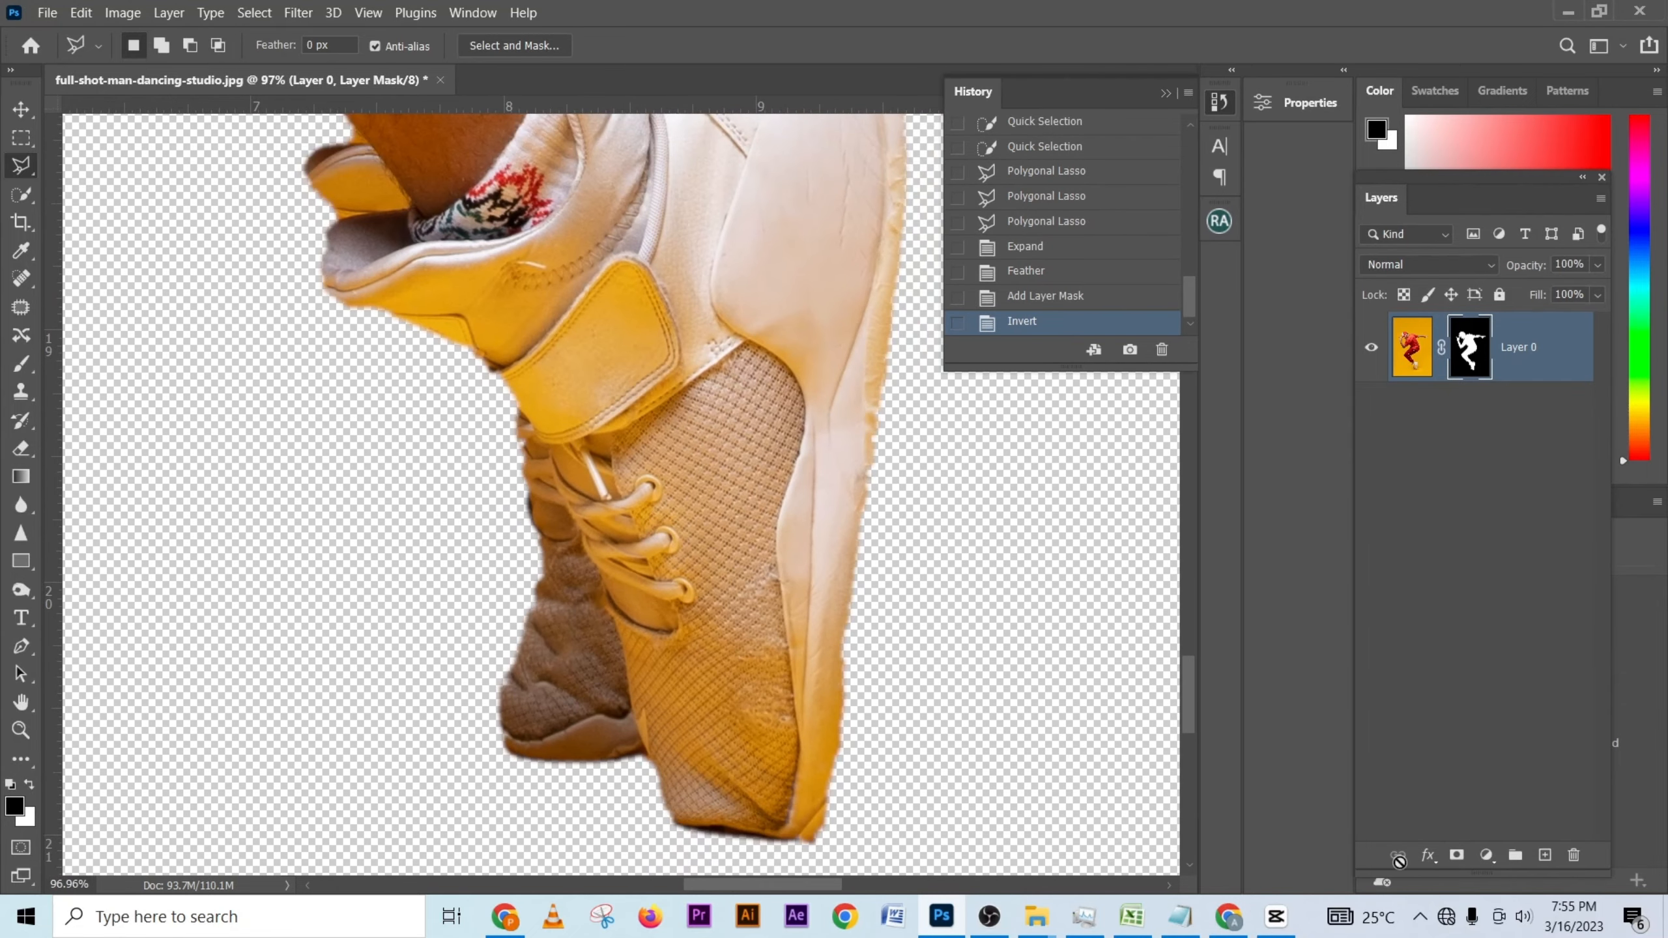
{"action": "left_click", "coordinate": [1485, 856]}
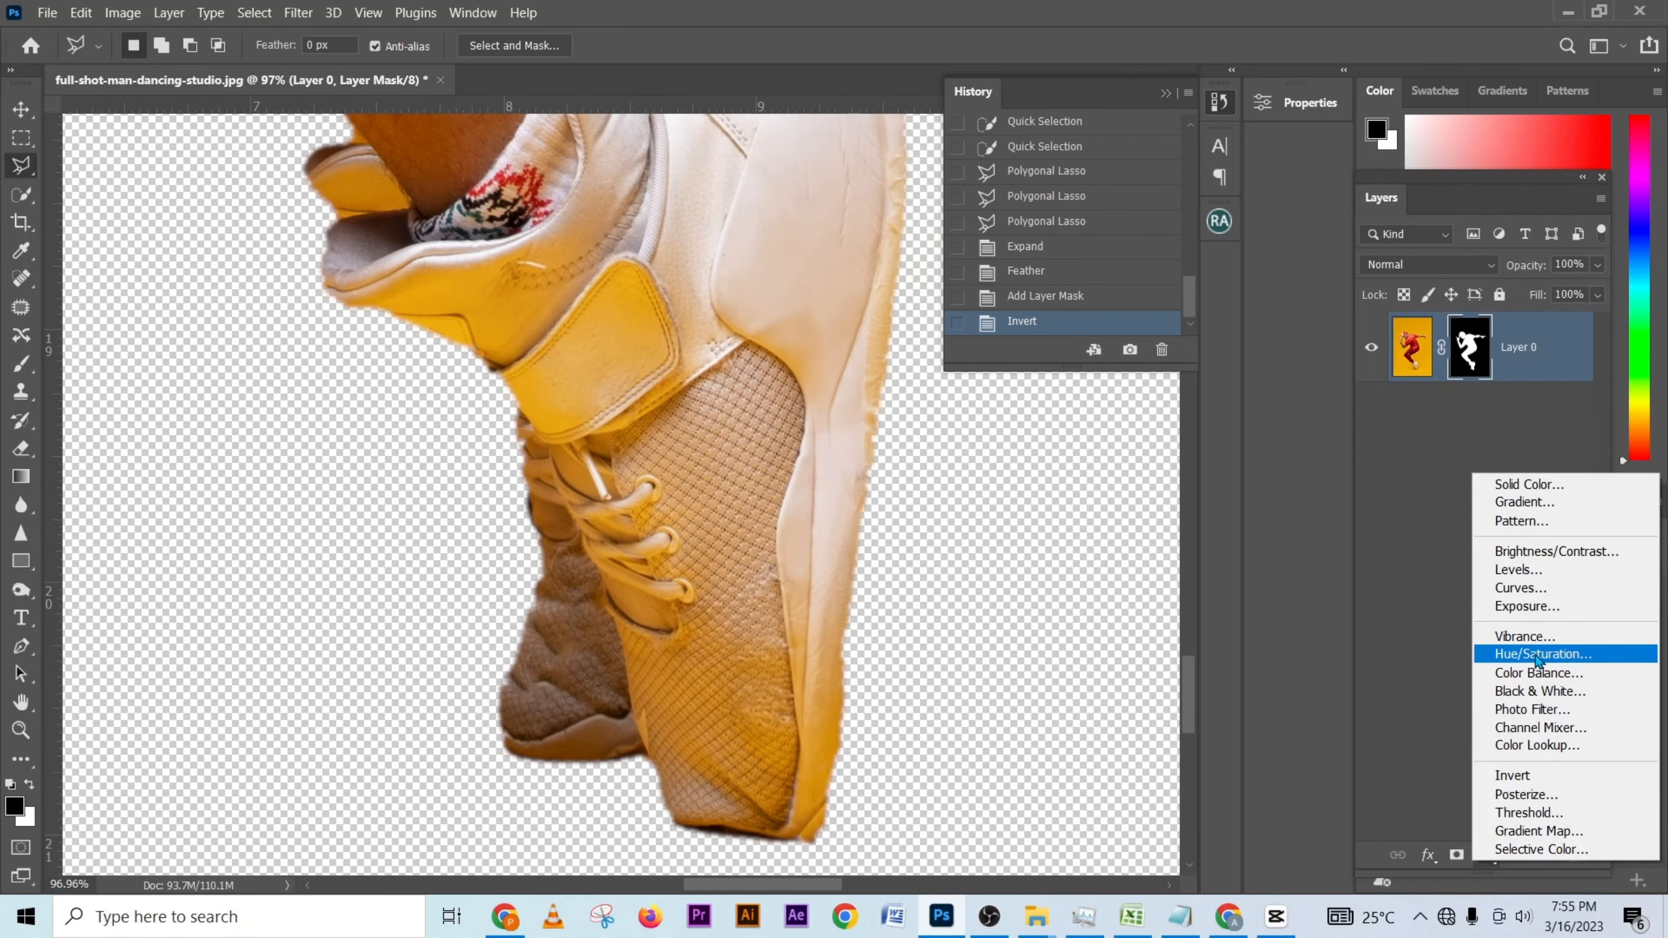
{"action": "left_click", "coordinate": [1537, 657]}
{"action": "left_click", "coordinate": [956, 191]}
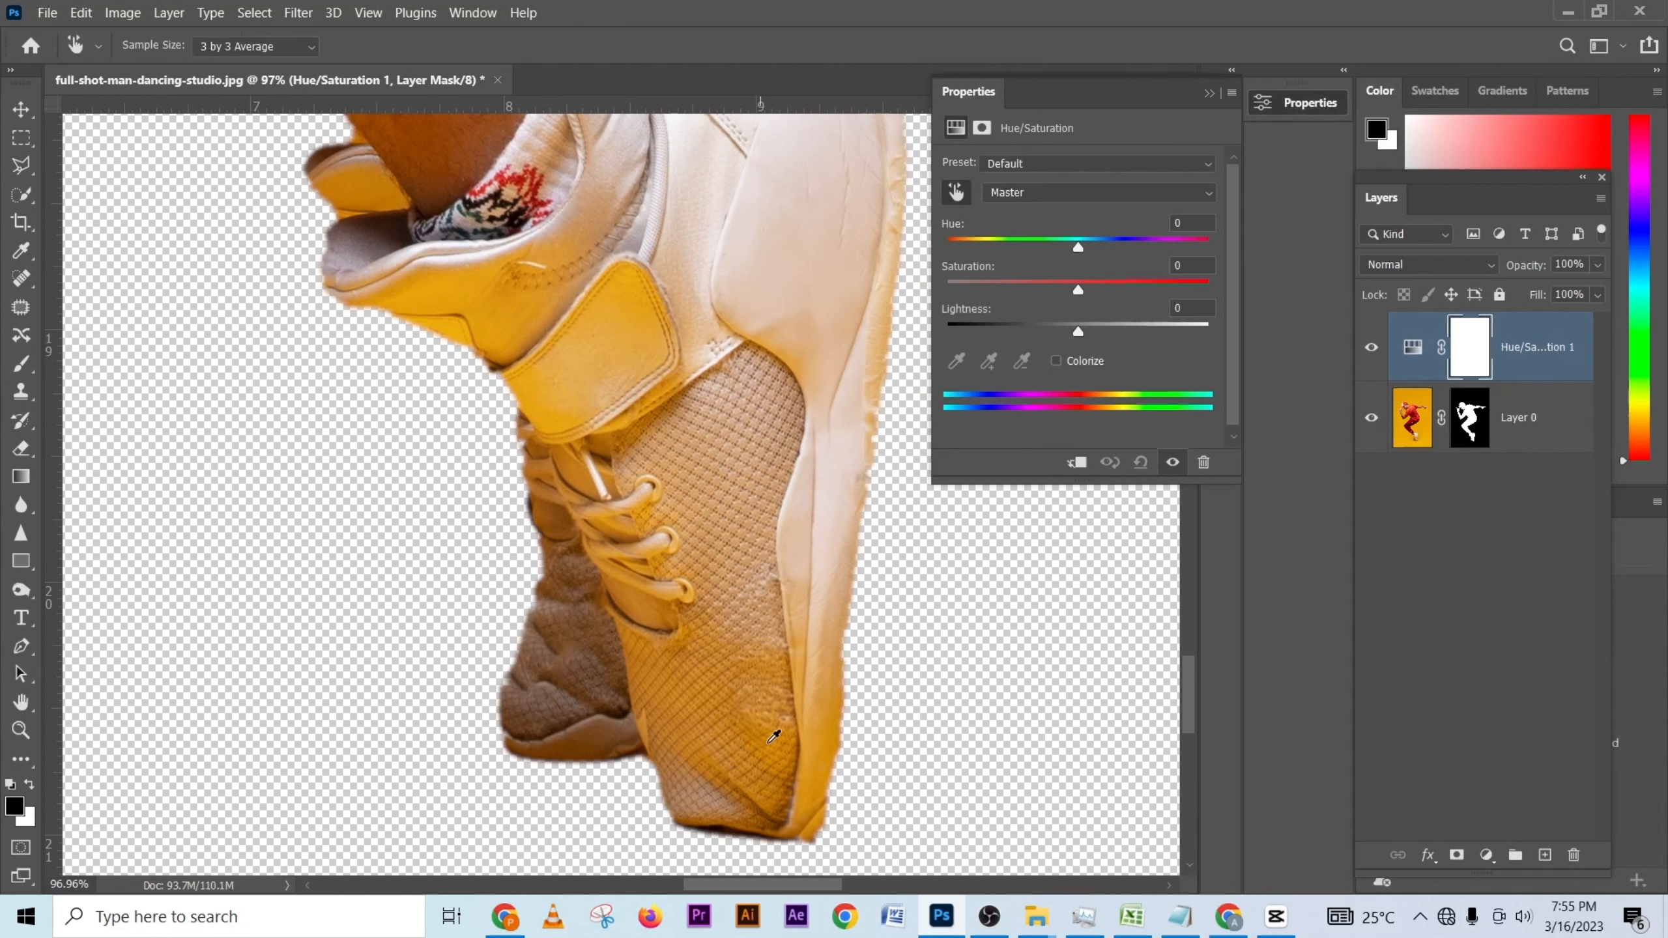
{"action": "left_click", "coordinate": [784, 650]}
{"action": "left_click_drag", "start_coordinate": [1078, 290], "coordinate": [964, 297]}
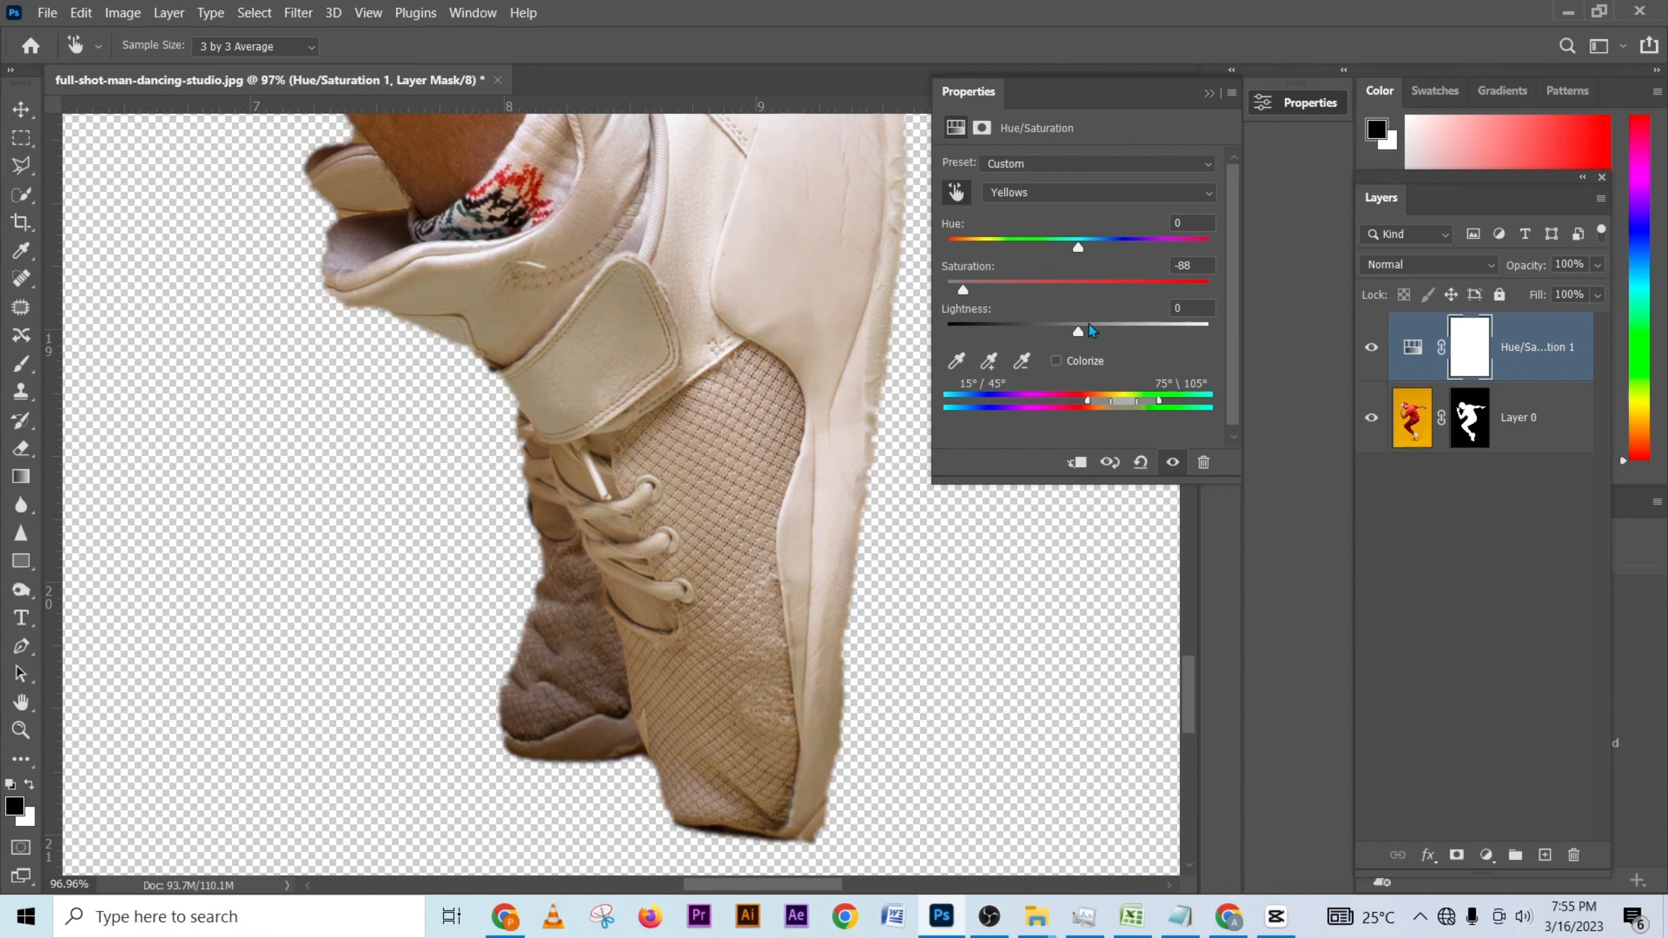
{"action": "left_click_drag", "start_coordinate": [1089, 326], "coordinate": [1097, 326]}
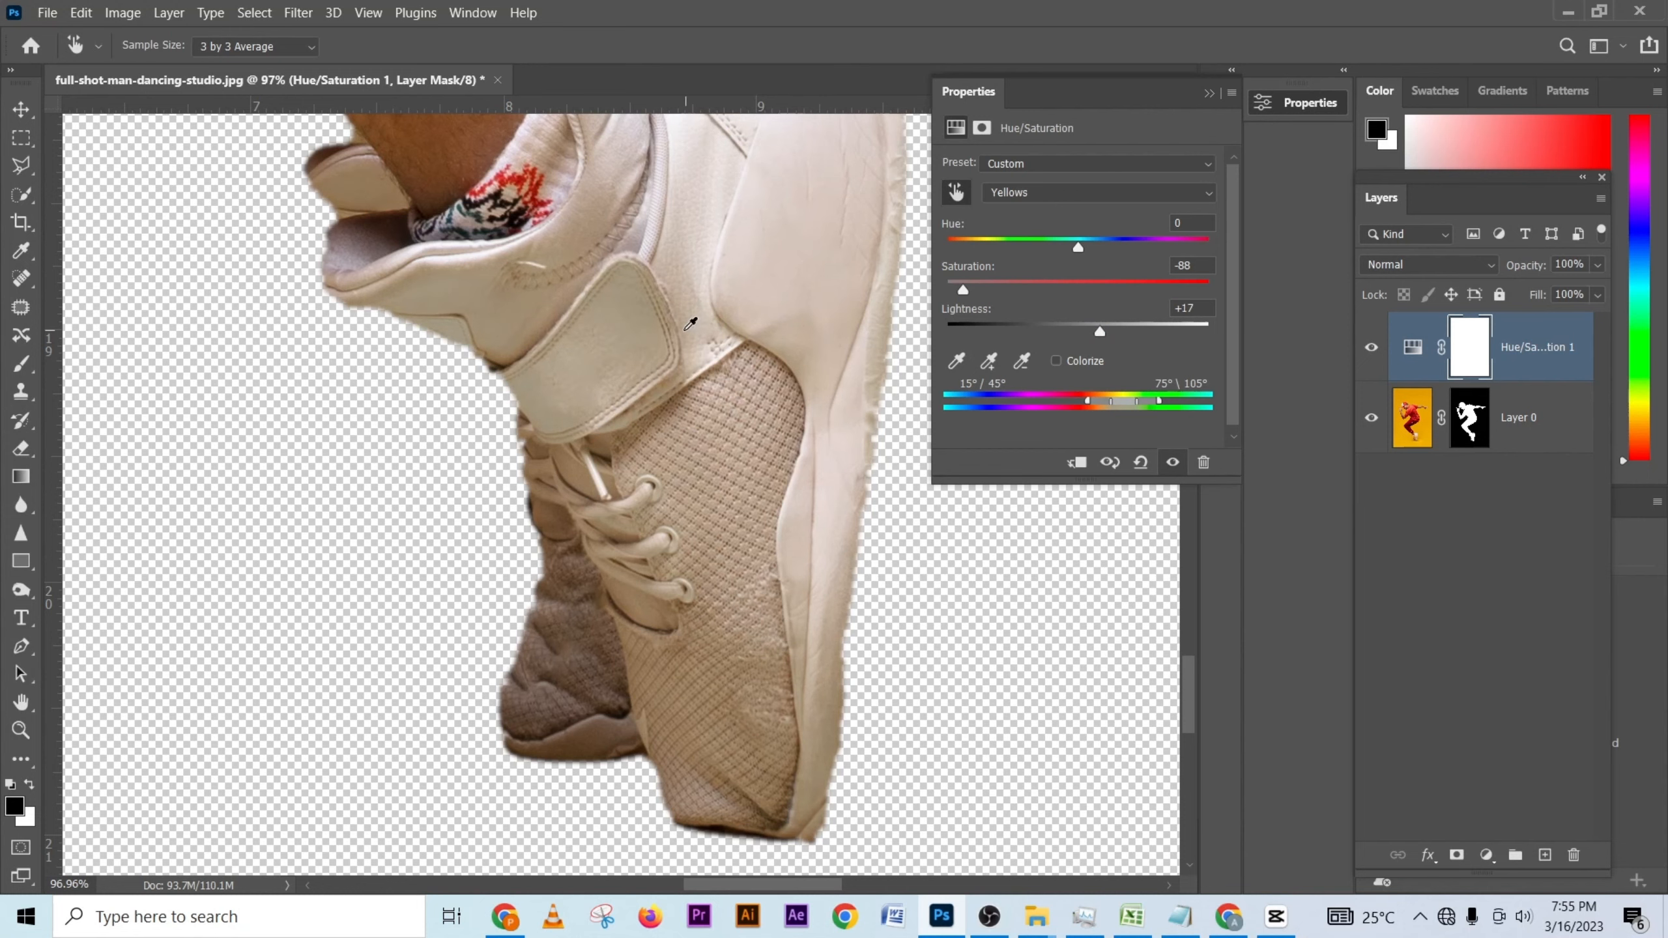
- Check the recoloured cutout, disabling its layer mask to see the whole photo and enabling it again
{"action": "scroll", "coordinate": [695, 299], "scroll_direction": "down", "scroll_amount": 5}
{"action": "scroll", "coordinate": [695, 300], "scroll_direction": "up", "scroll_amount": 6}
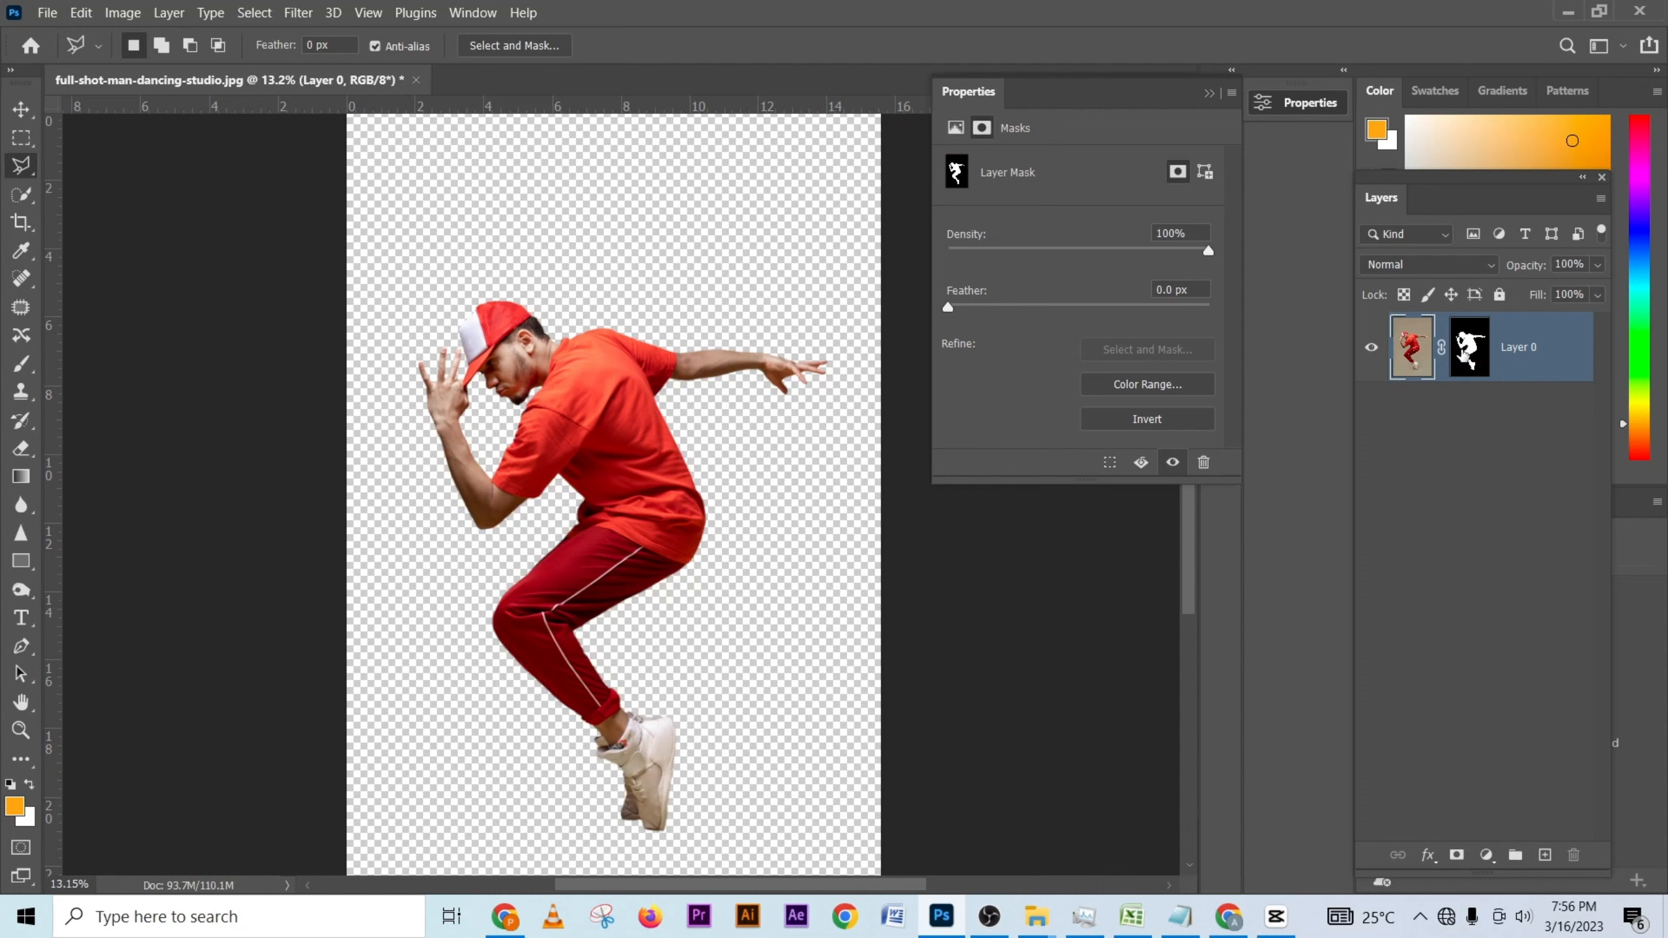
{"action": "left_click", "coordinate": [1470, 347], "text": "shift"}
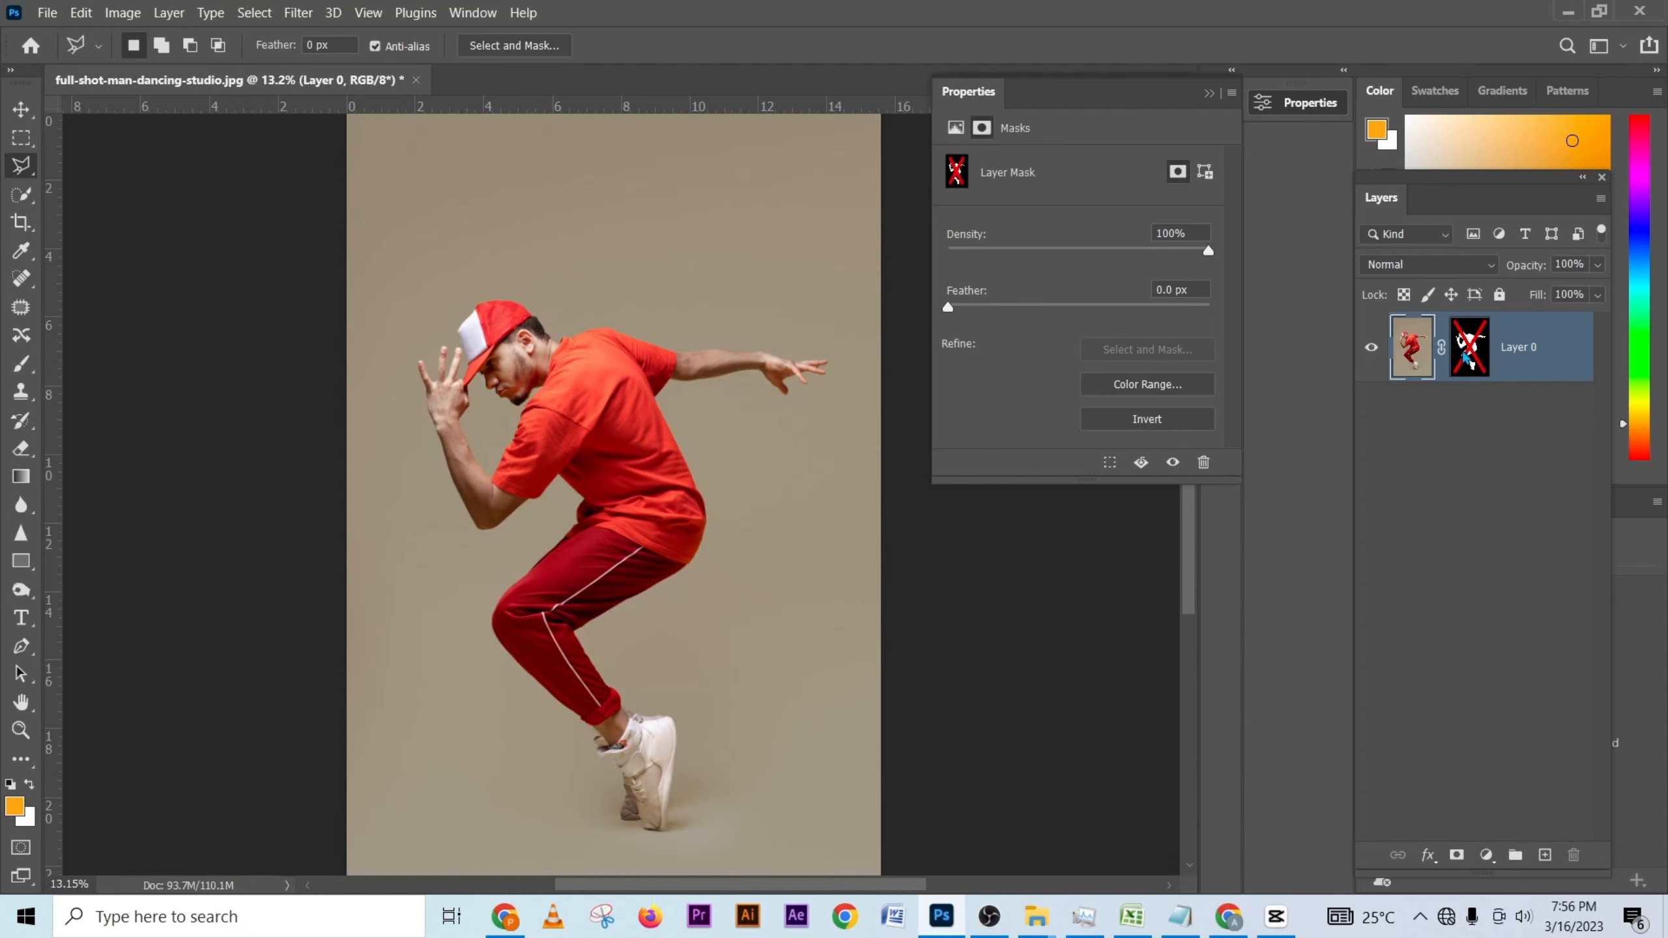
{"action": "left_click", "coordinate": [1469, 347], "text": "shift"}
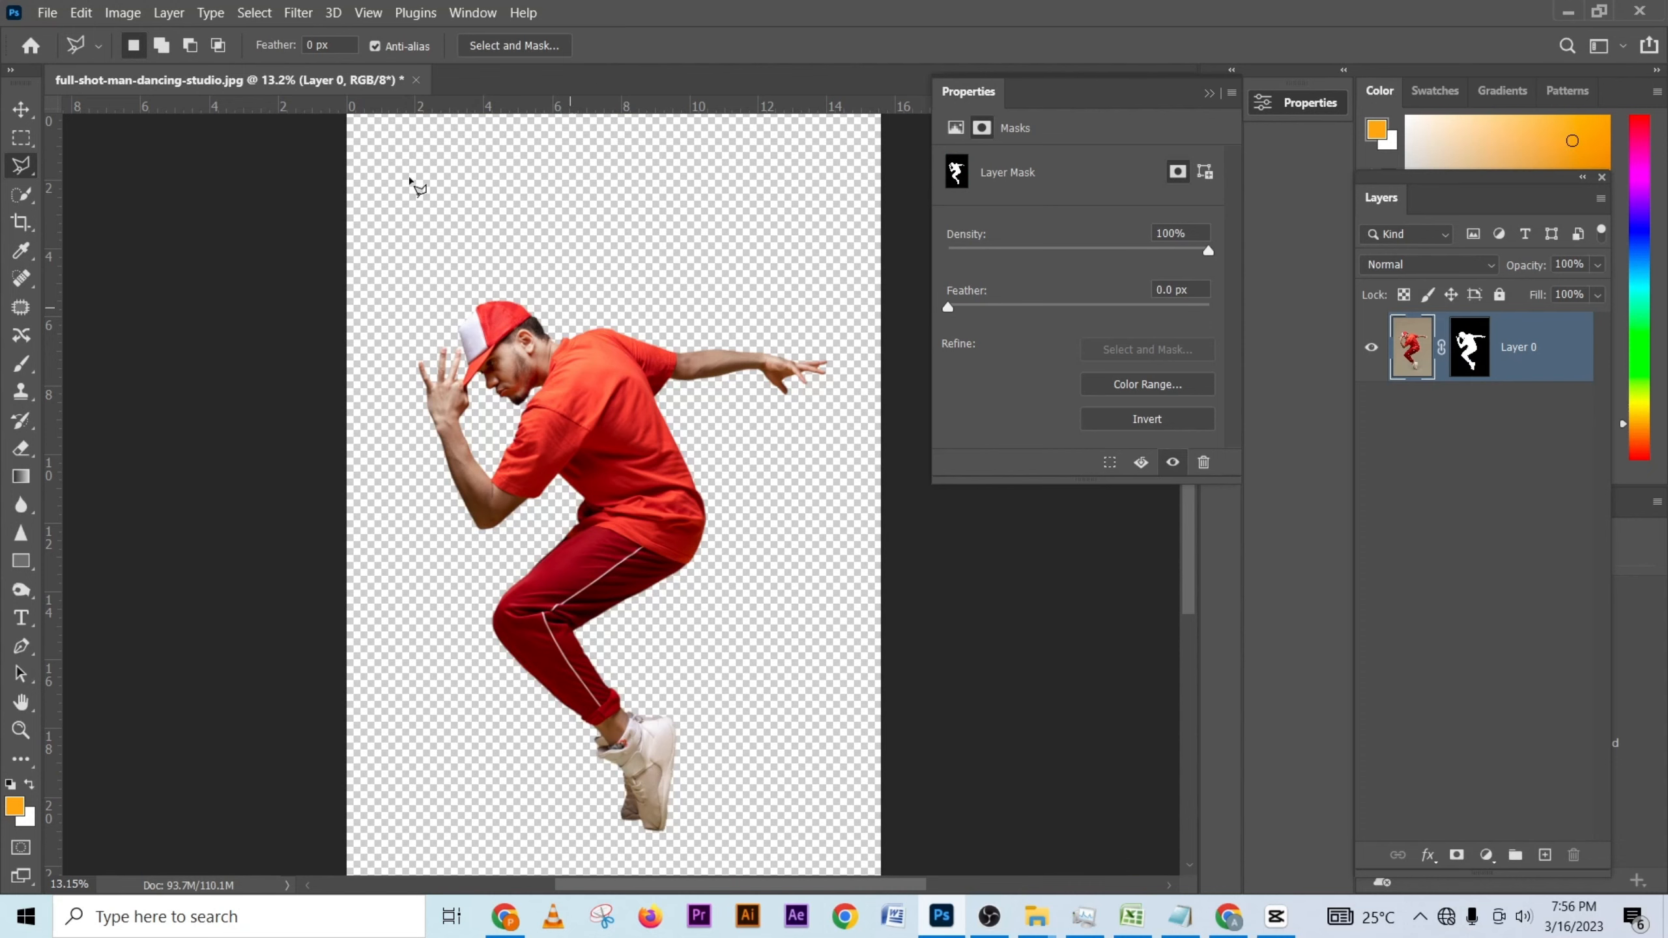
{"action": "left_click", "coordinate": [21, 109]}
{"action": "left_click_drag", "start_coordinate": [502, 391], "coordinate": [535, 366]}
{"action": "key", "text": "ctrl+z"}
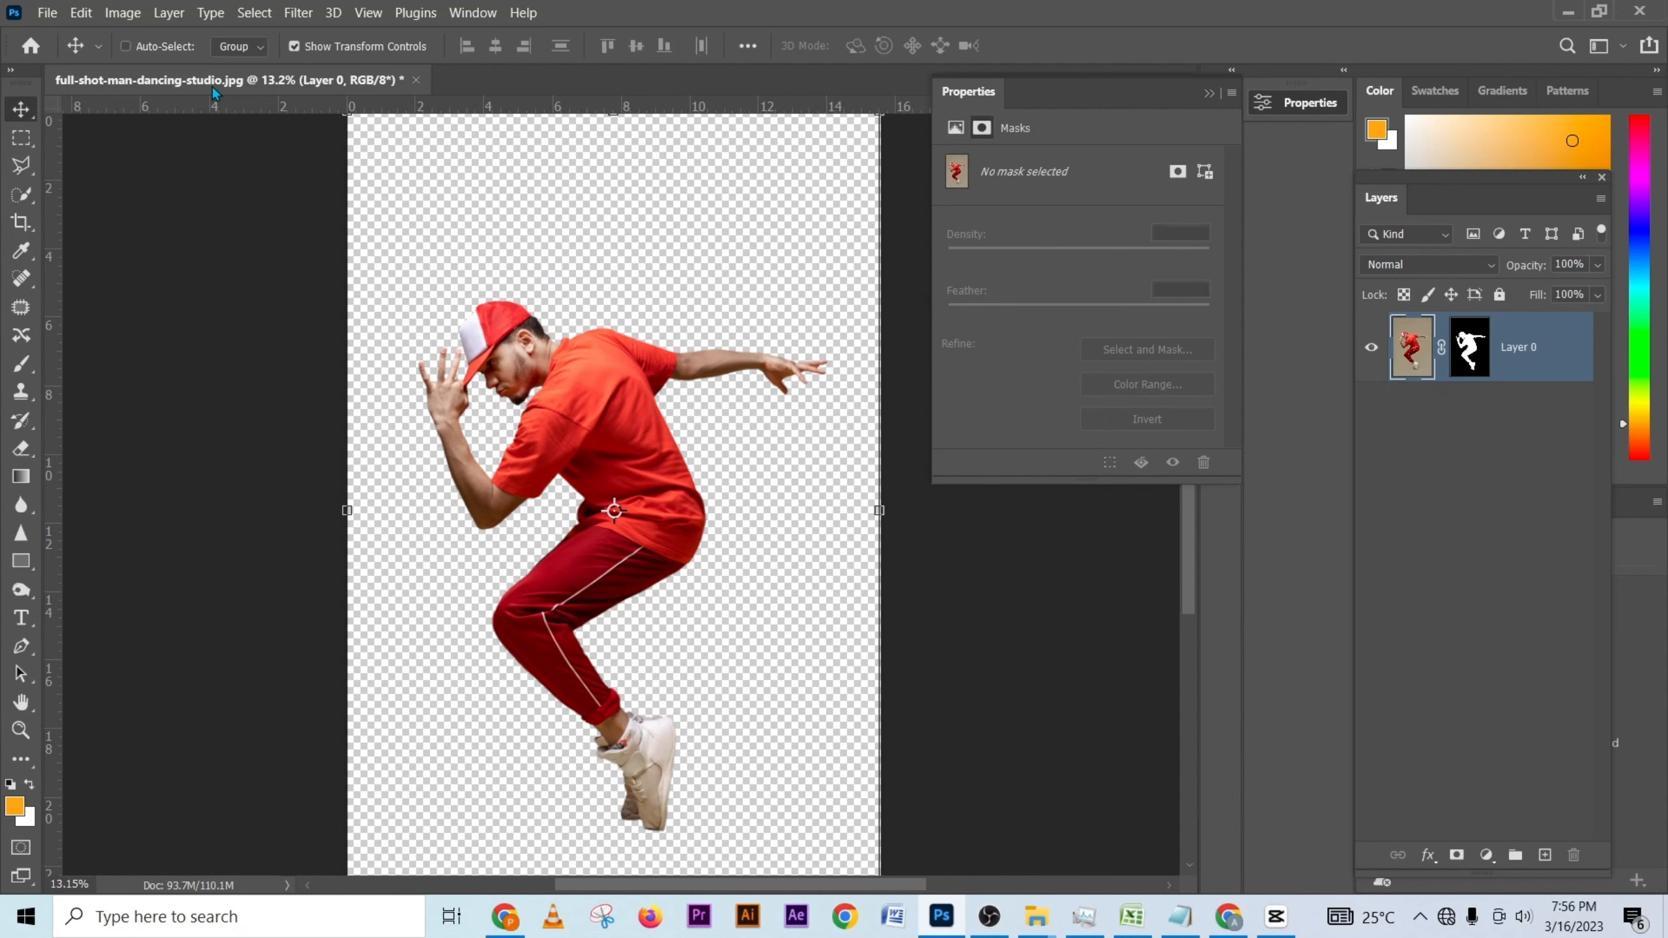
- Create a new 4 x 4 inch RGB document with a resolution of 500 pixels/inch and a white background
{"action": "left_click", "coordinate": [48, 12]}
{"action": "left_click", "coordinate": [69, 34]}
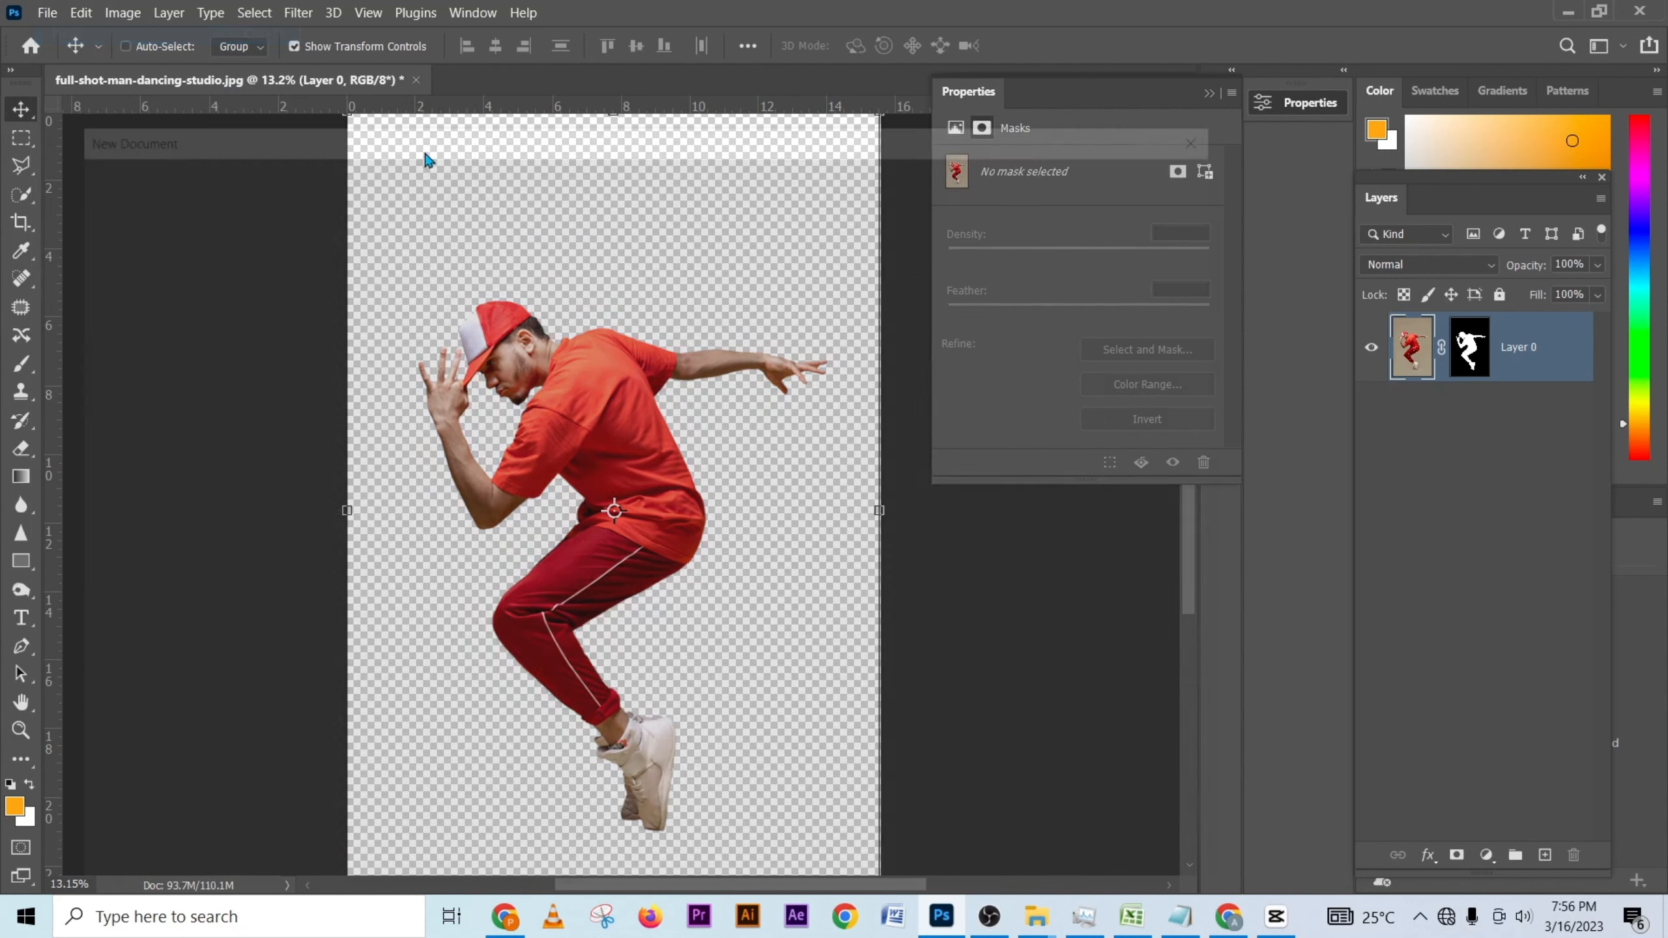
{"action": "left_click_drag", "start_coordinate": [952, 395], "coordinate": [883, 391]}
{"action": "type", "text": "4"}
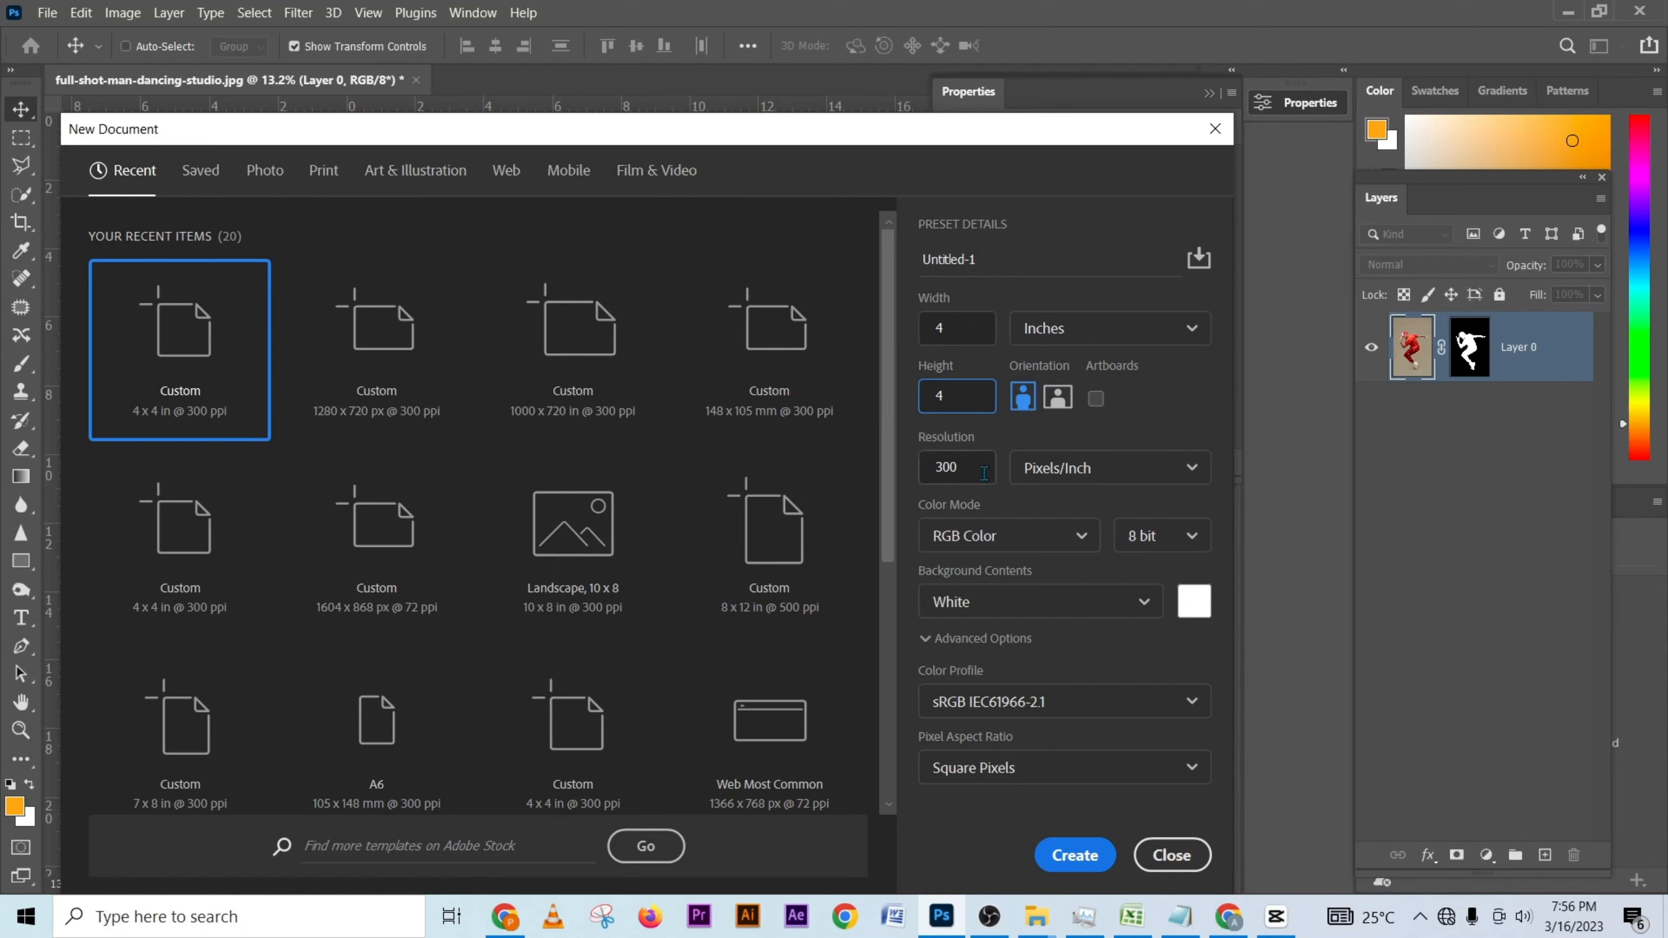
{"action": "left_click_drag", "start_coordinate": [969, 471], "coordinate": [842, 483]}
{"action": "type", "text": "5"}
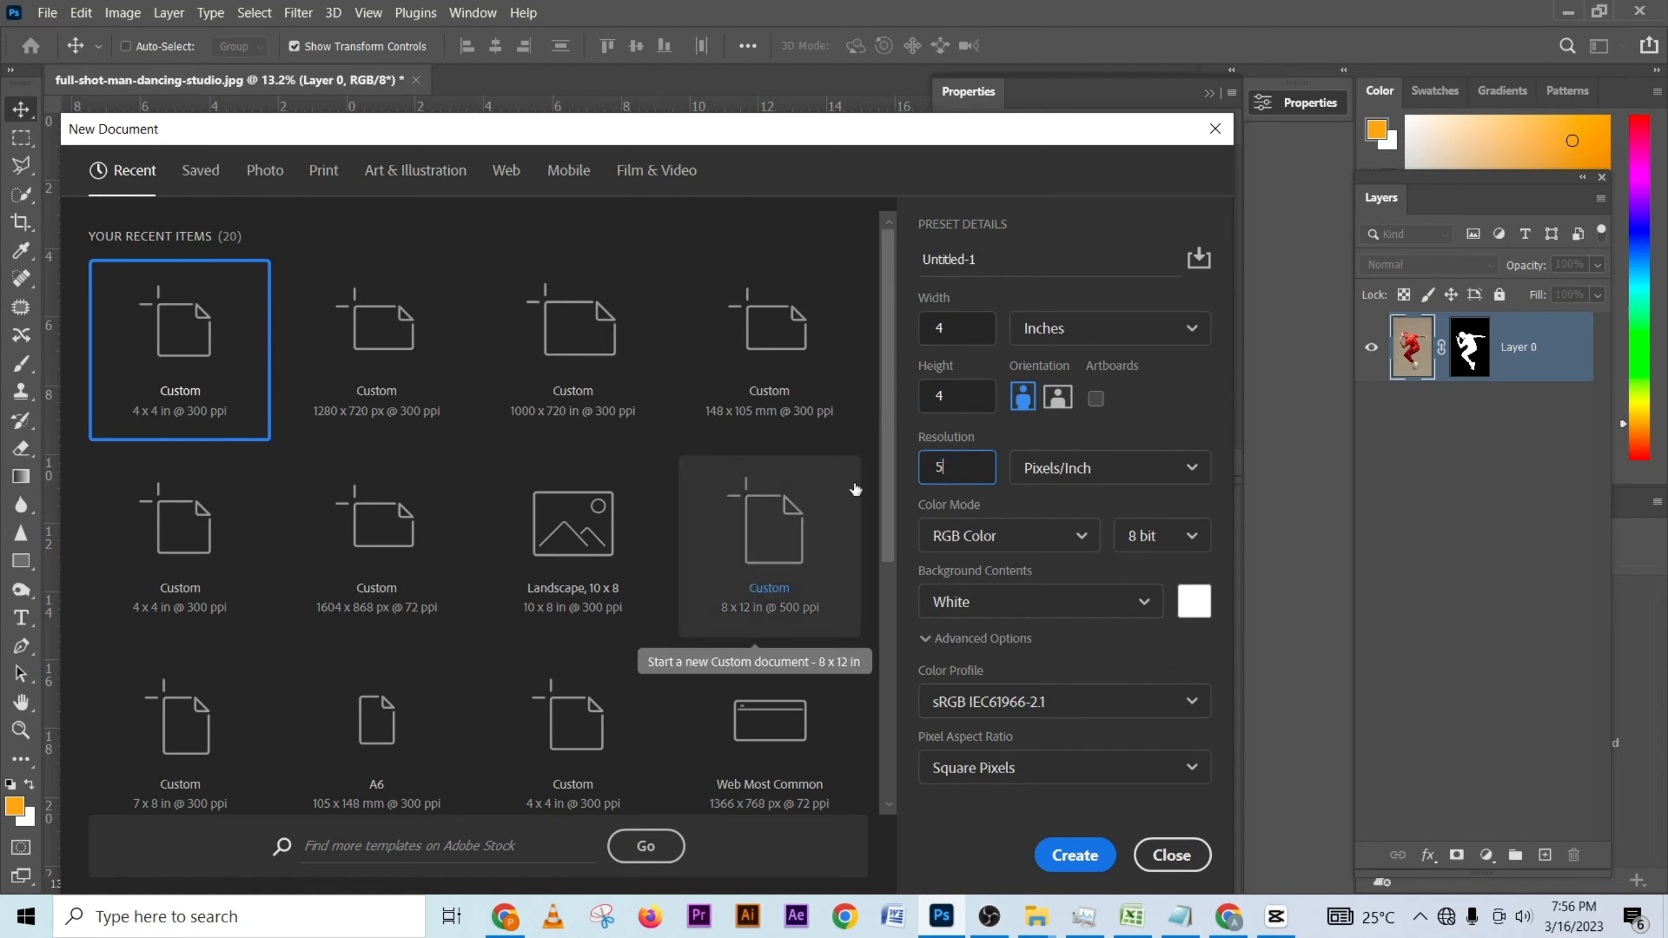
{"action": "type", "text": "00"}
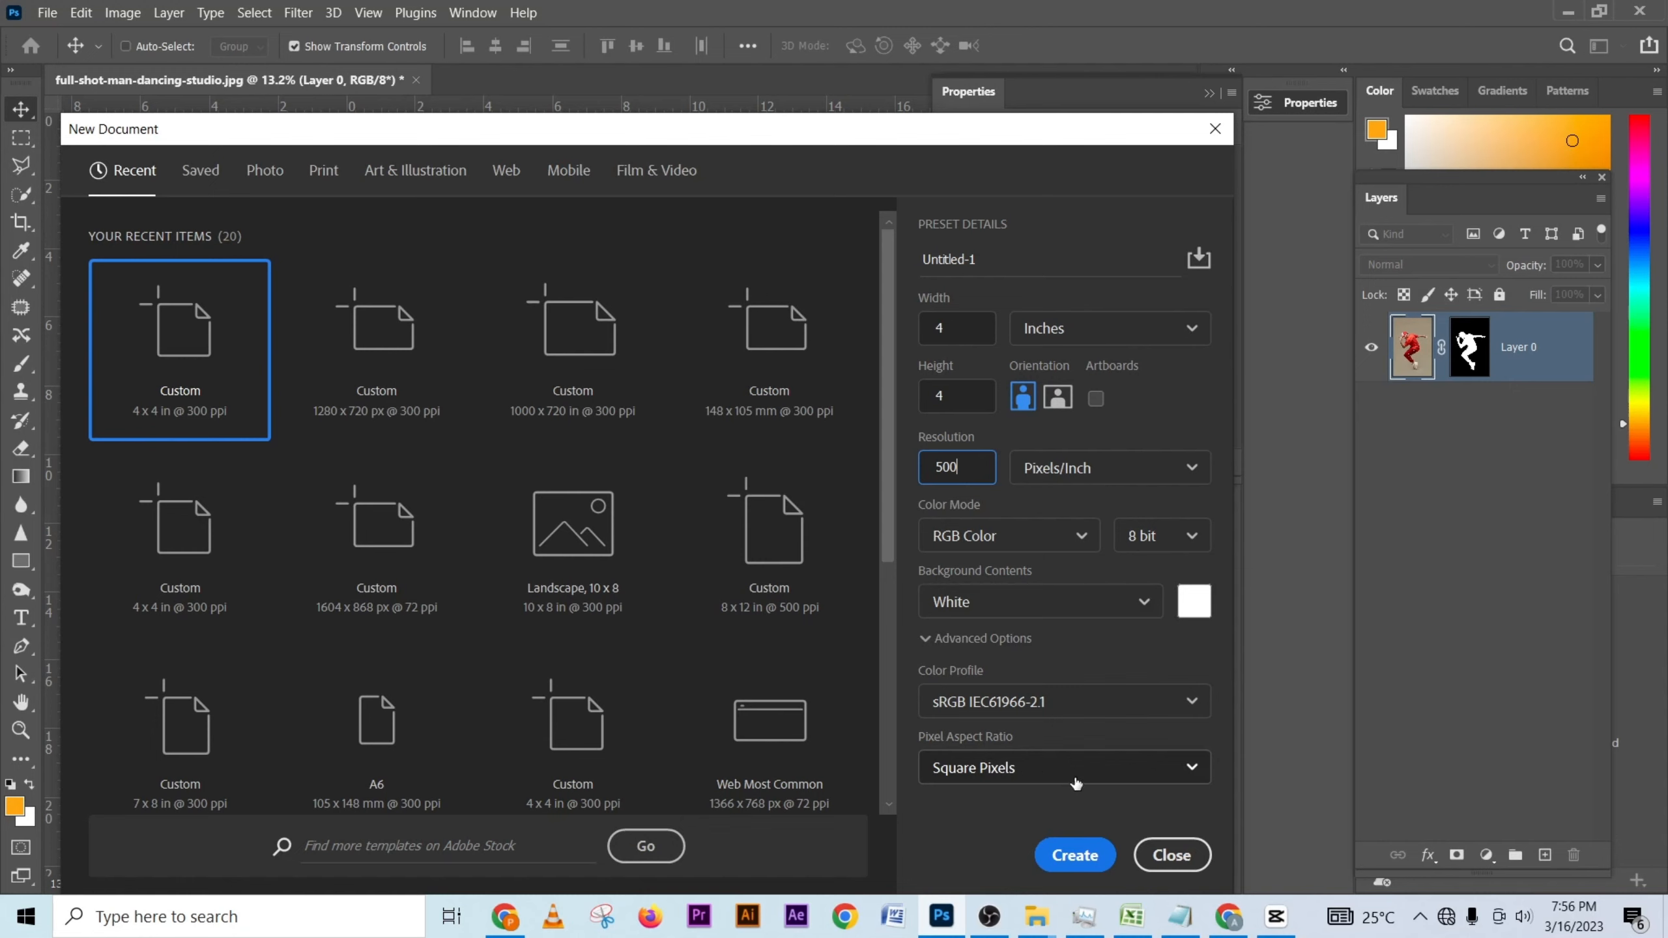
{"action": "left_click", "coordinate": [1075, 856]}
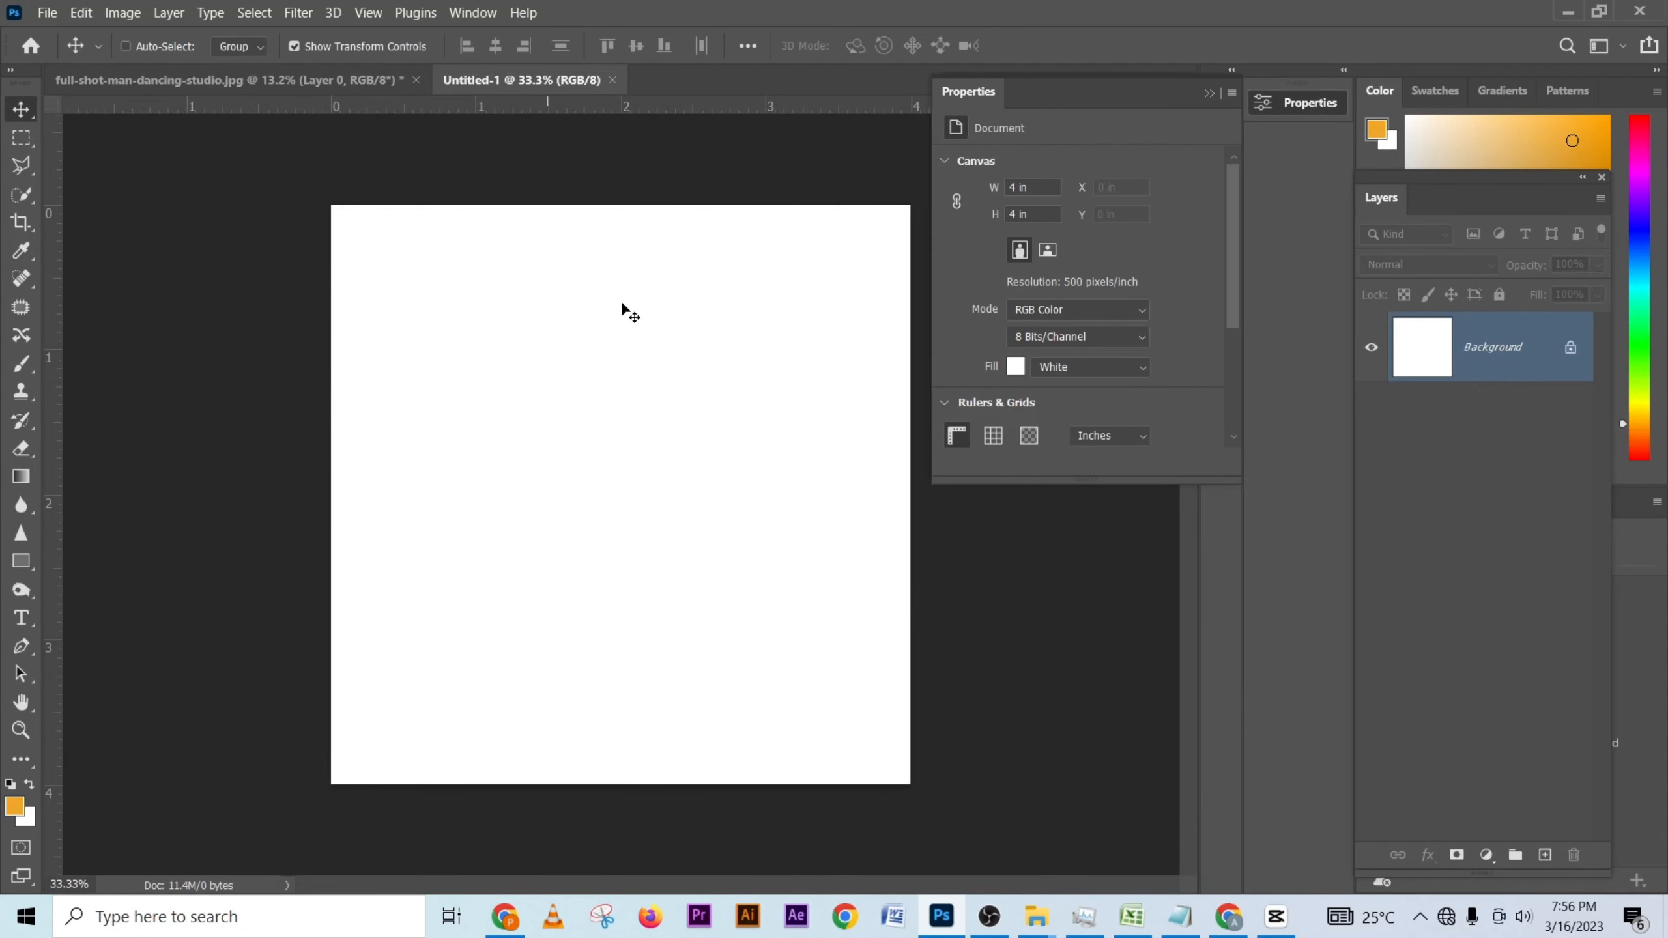
- Add a reversed radial Gradient Fill layer with light blue and white (ffffff) colour stops at a scale of 88%
{"action": "left_click", "coordinate": [1487, 854]}
{"action": "left_click", "coordinate": [1523, 401]}
{"action": "left_click", "coordinate": [1195, 269]}
{"action": "double_click", "coordinate": [888, 736]}
{"action": "left_click", "coordinate": [1539, 375]}
{"action": "double_click", "coordinate": [1430, 736]}
{"action": "left_click_drag", "start_coordinate": [1075, 404], "coordinate": [969, 339]}
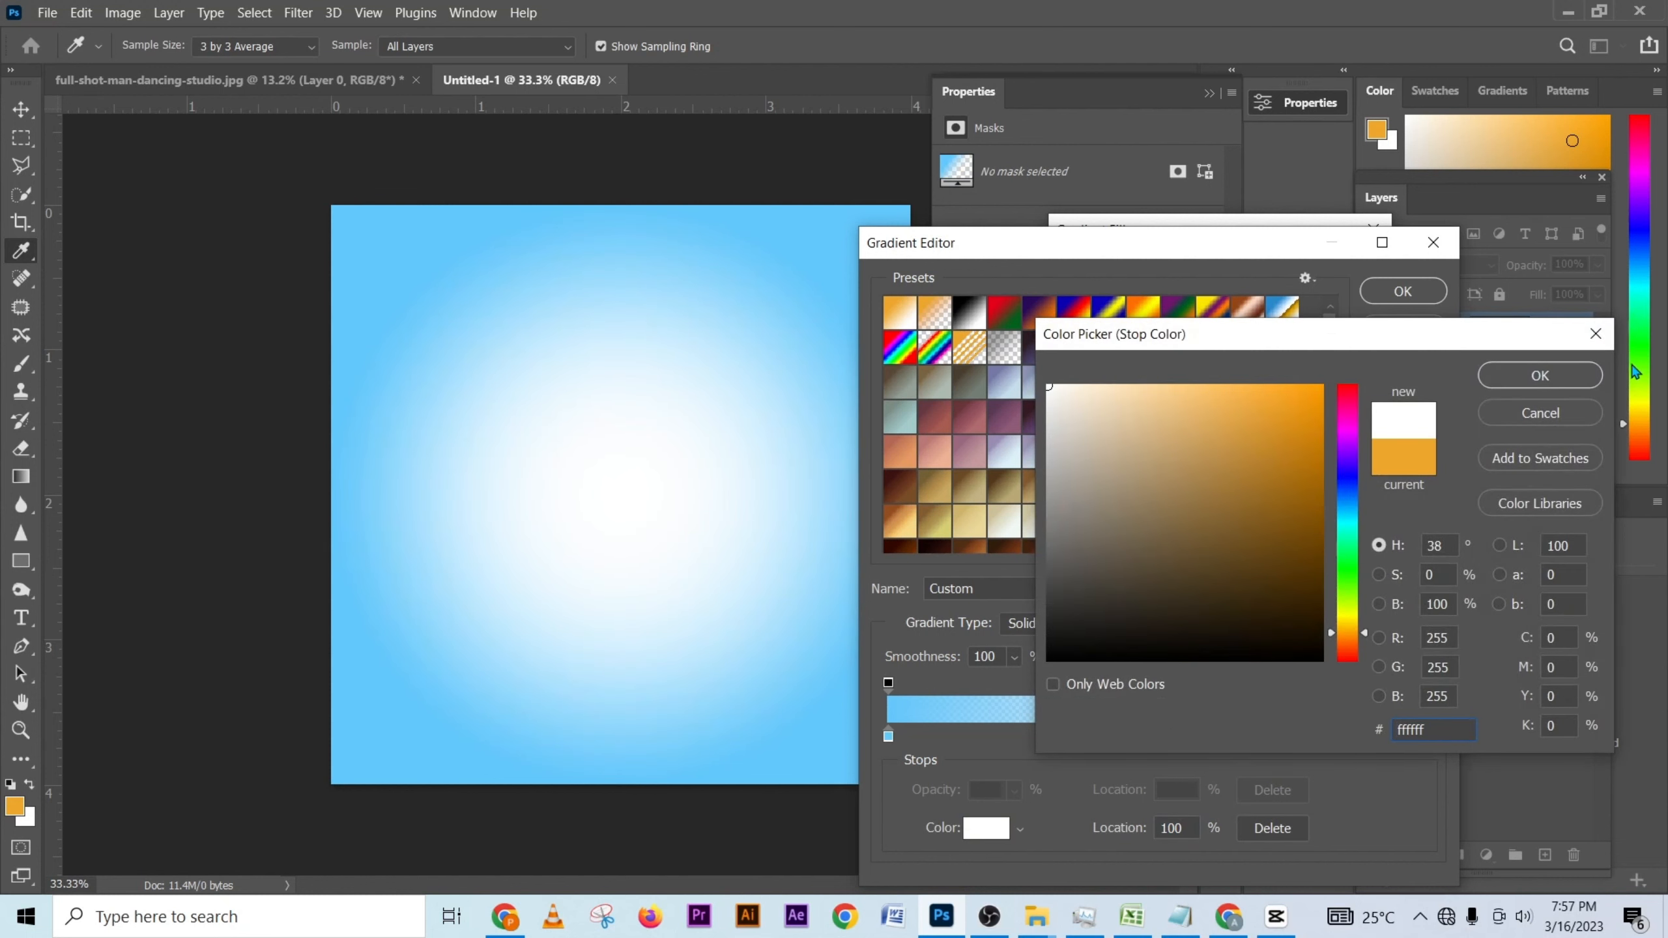
{"action": "left_click", "coordinate": [1540, 375]}
{"action": "left_click", "coordinate": [1400, 290]}
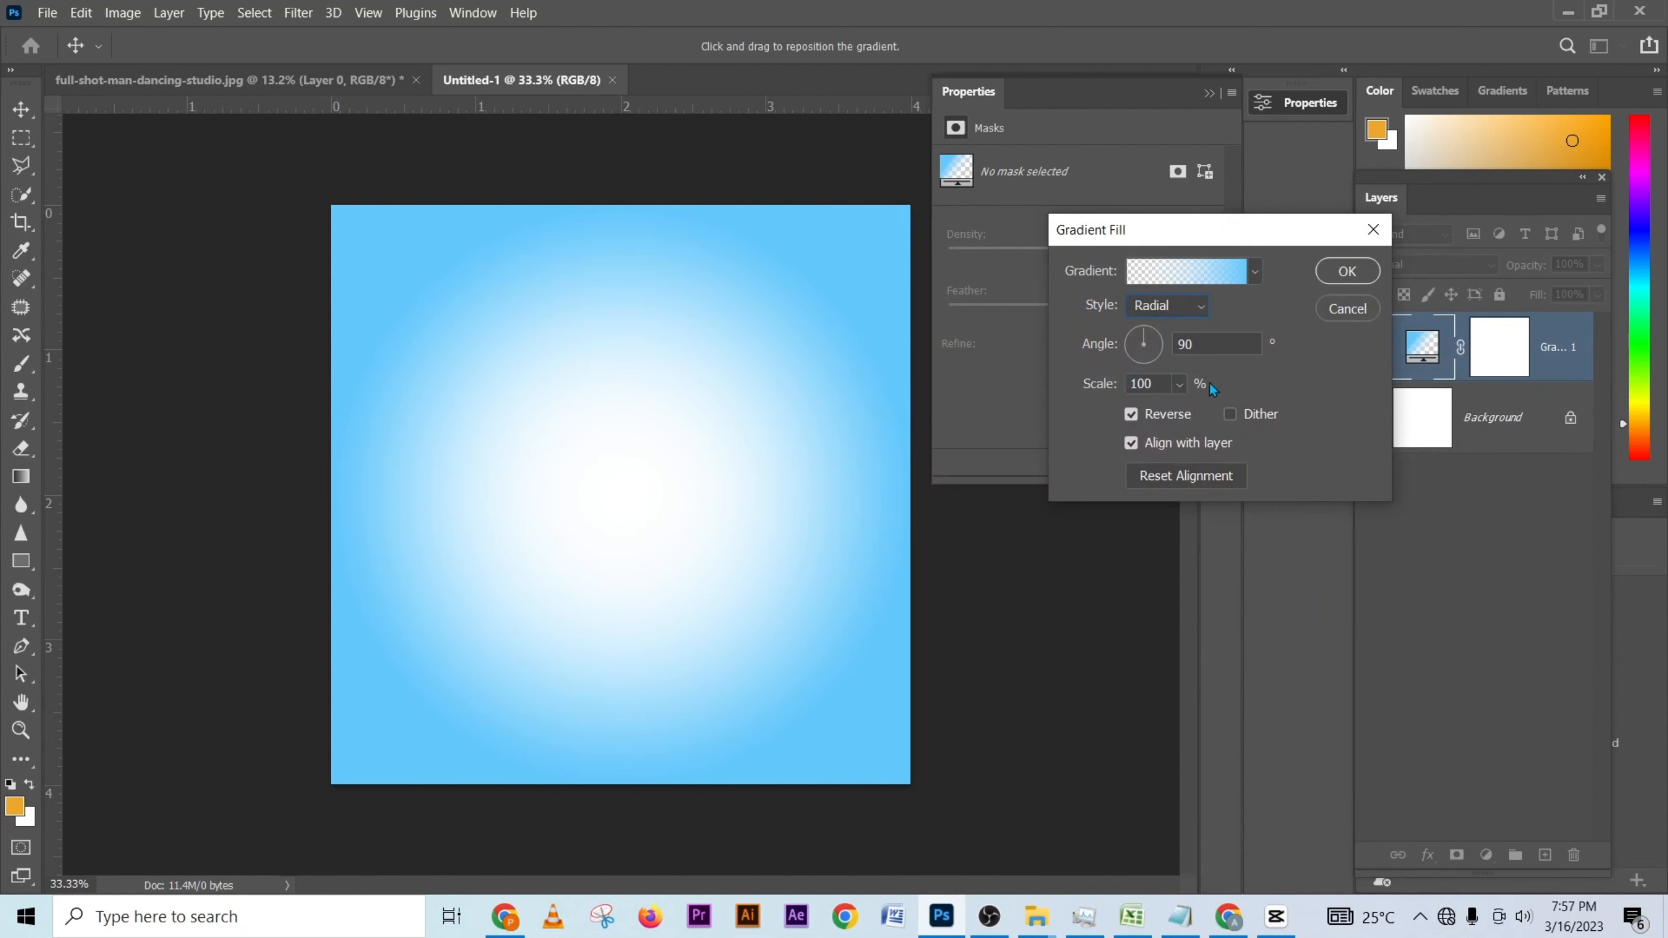
{"action": "mouse_move", "coordinate": [1092, 389]}
{"action": "left_mouse_down"}
{"action": "mouse_move", "coordinate": [1109, 389]}
{"action": "mouse_move", "coordinate": [1081, 392]}
{"action": "left_mouse_up"}
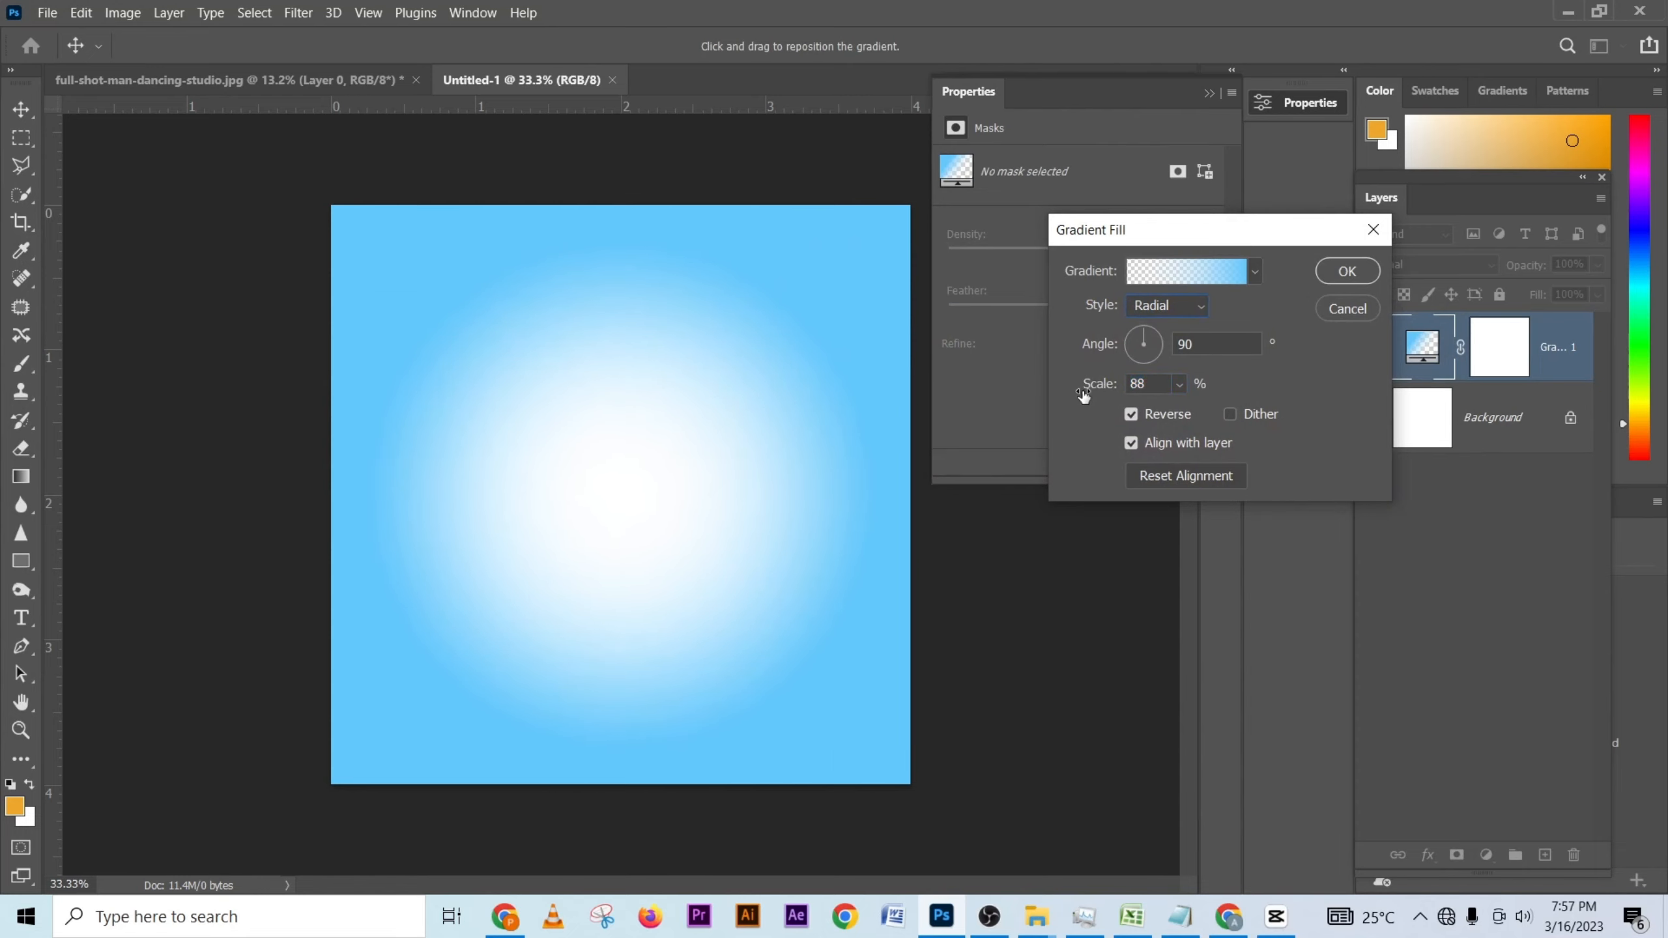
{"action": "left_click", "coordinate": [1347, 272]}
- Copy the masked dancer layer into the new Untitled-1 document and convert it to a smart object
{"action": "left_click", "coordinate": [229, 79]}
{"action": "left_click_drag", "start_coordinate": [1533, 356], "coordinate": [660, 518]}
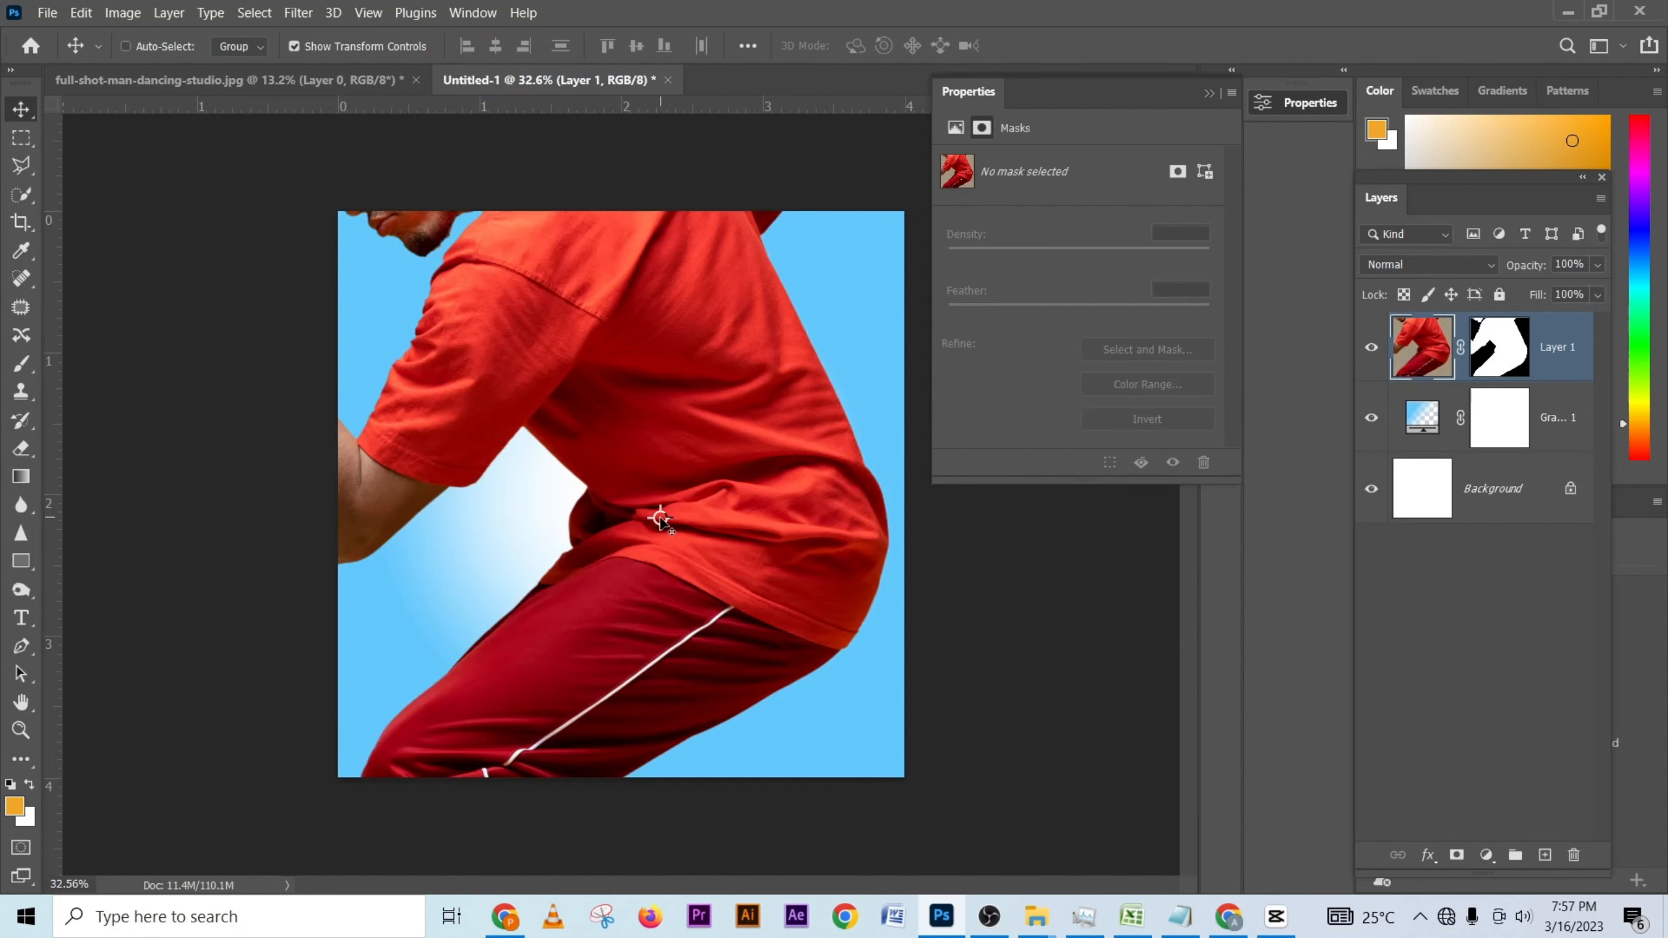
{"action": "scroll", "coordinate": [654, 516], "scroll_direction": "down", "scroll_amount": 5}
{"action": "scroll", "coordinate": [643, 499], "scroll_direction": "down", "scroll_amount": 2}
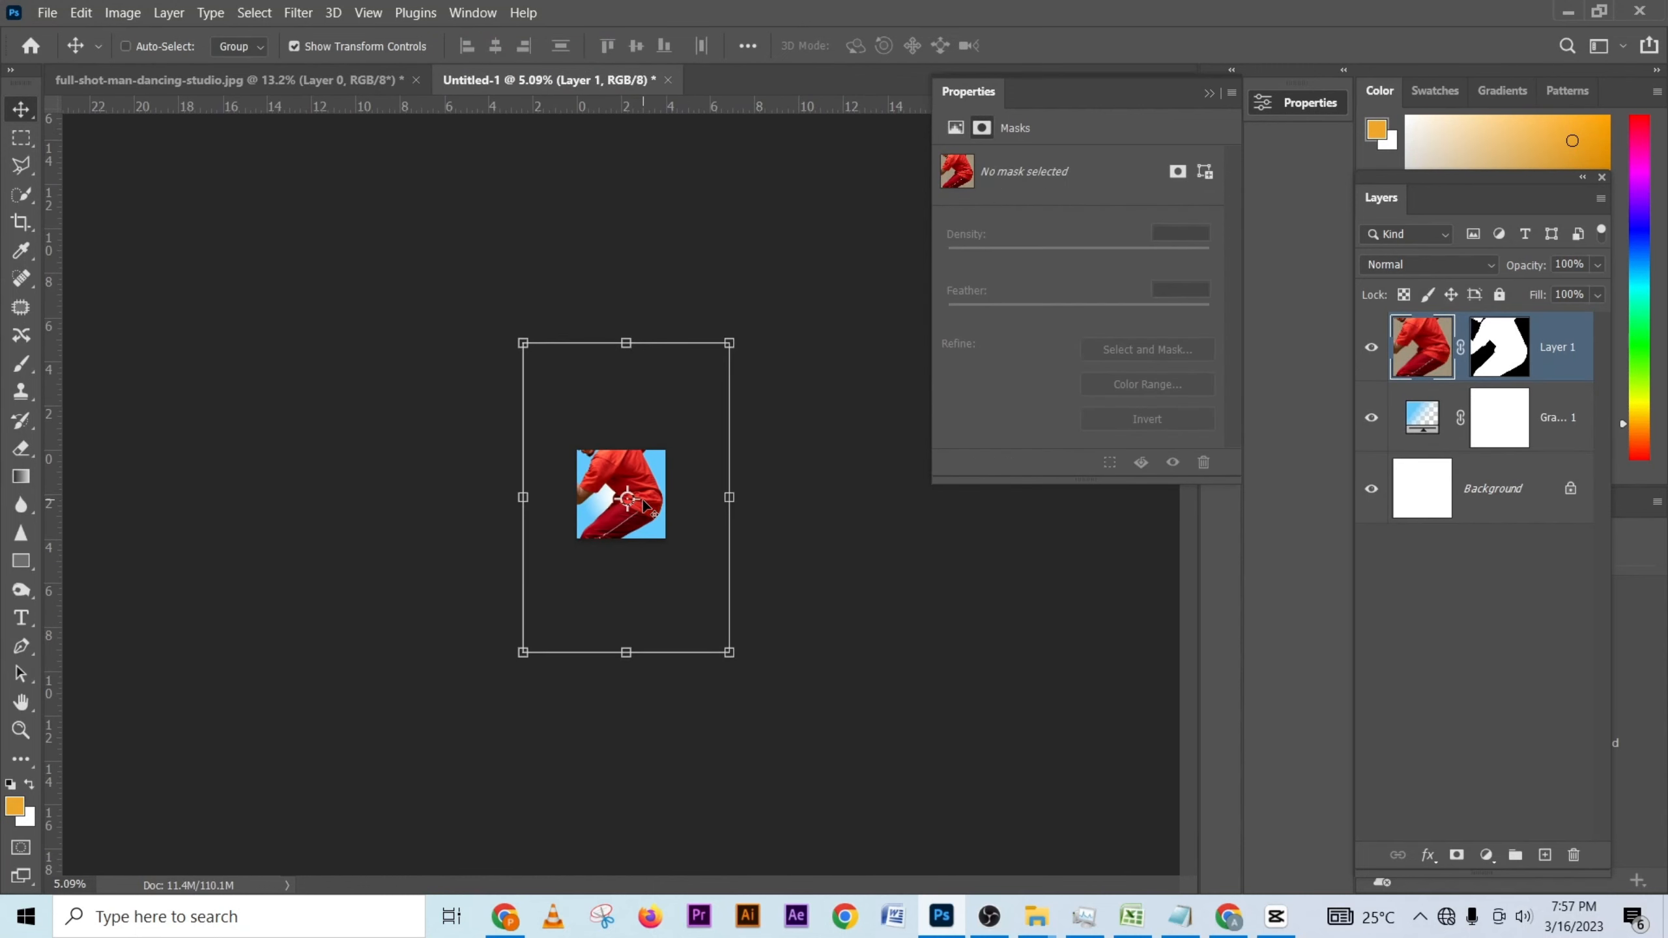
{"action": "scroll", "coordinate": [643, 499], "scroll_direction": "up", "scroll_amount": 5}
{"action": "scroll", "coordinate": [642, 501], "scroll_direction": "down", "scroll_amount": 2}
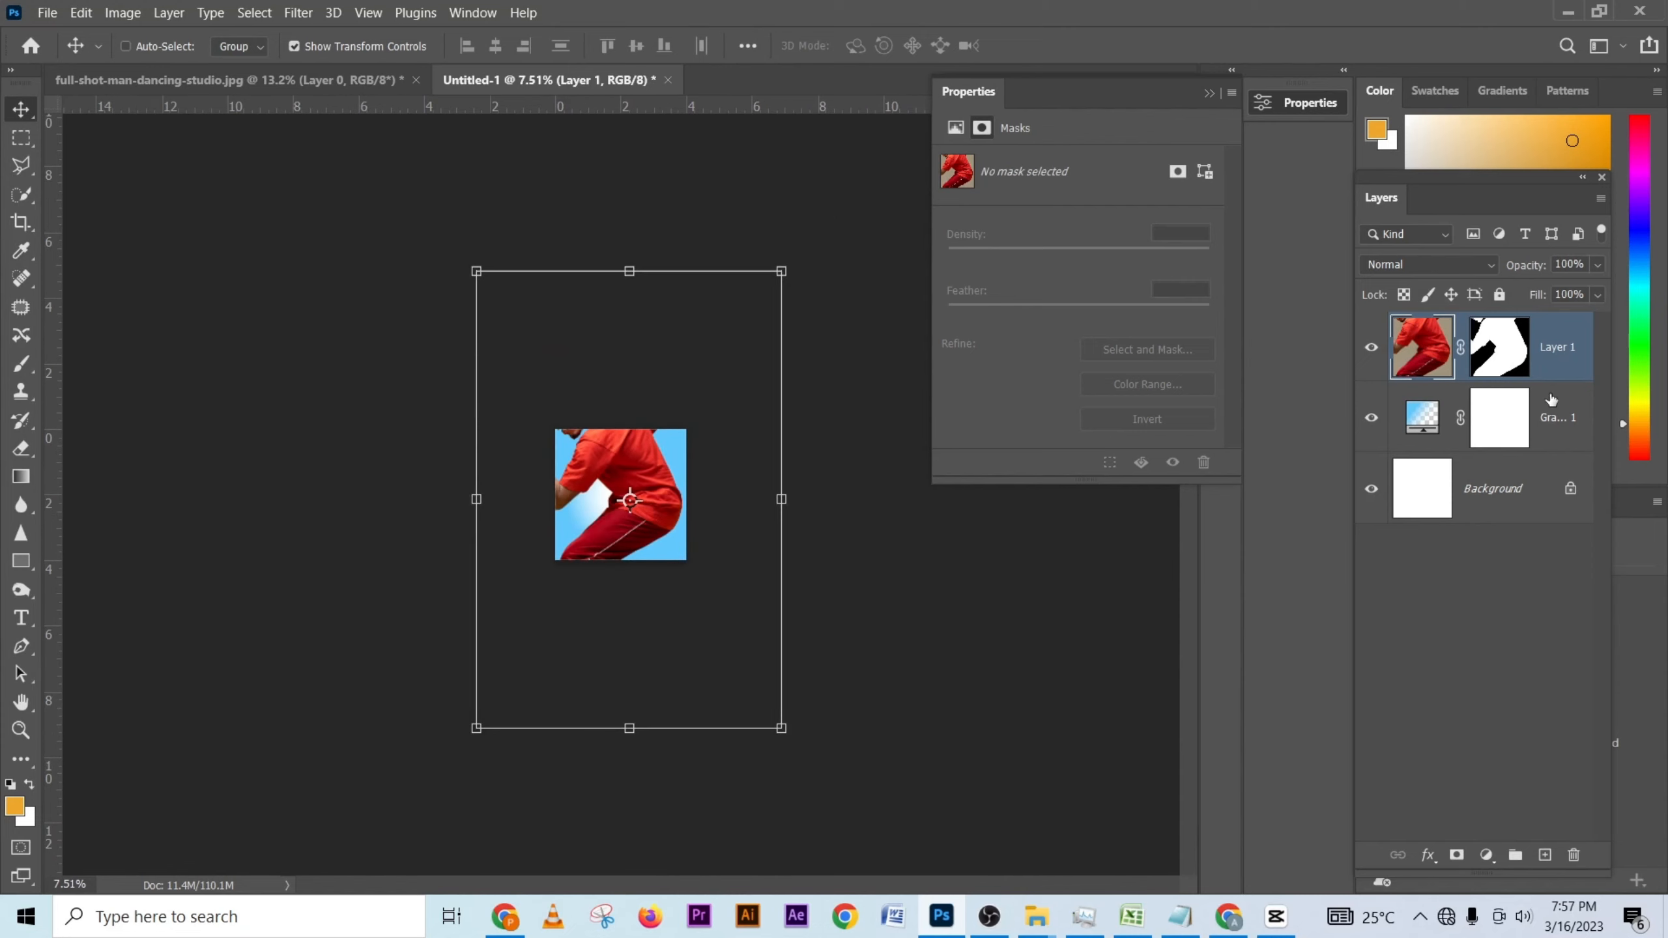
{"action": "right_click", "coordinate": [1564, 367]}
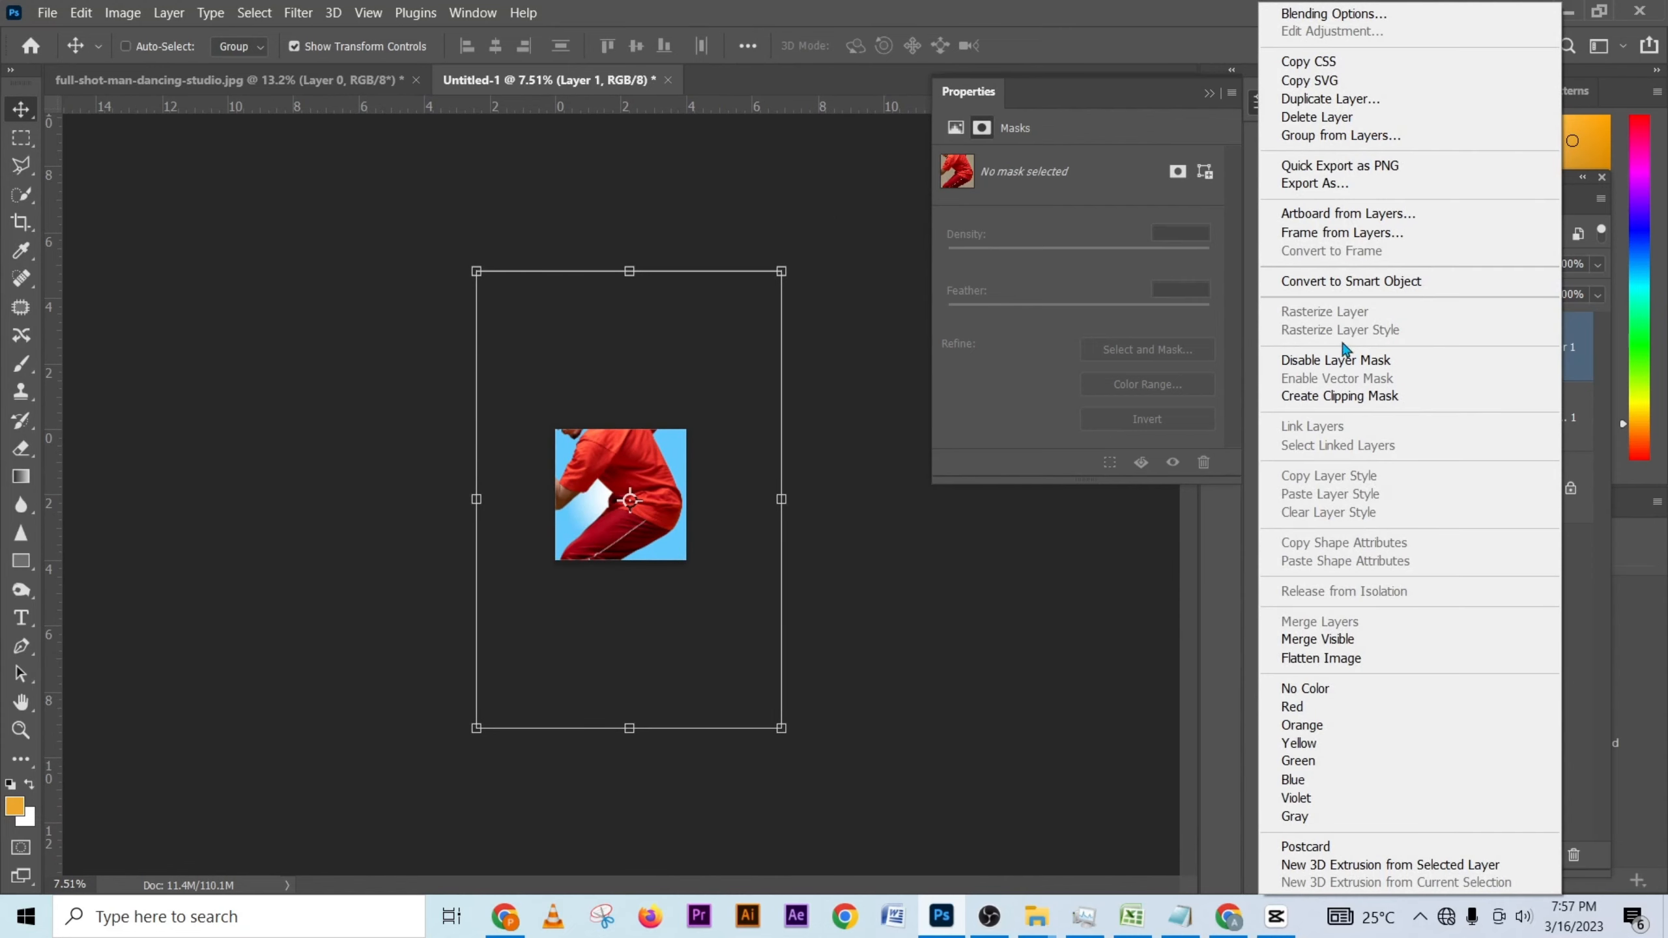
{"action": "left_click", "coordinate": [1336, 281]}
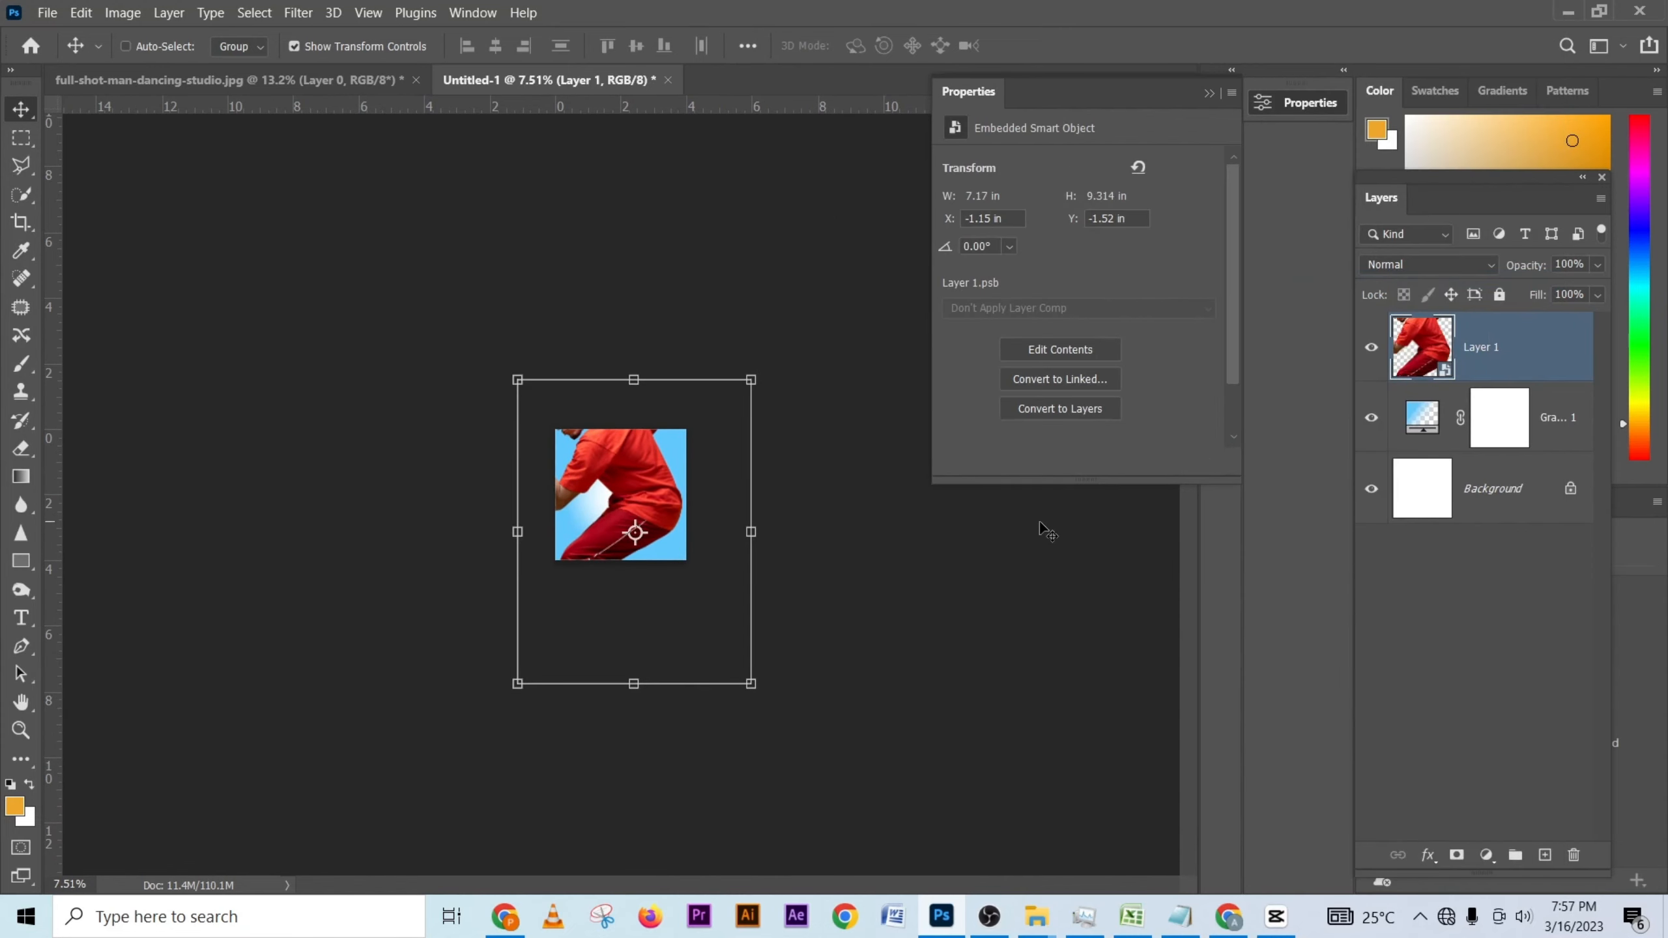
- Scale the dancer down to about 26% and position him over the white centre of the gradient
{"action": "scroll", "coordinate": [630, 405], "scroll_direction": "up", "scroll_amount": 1}
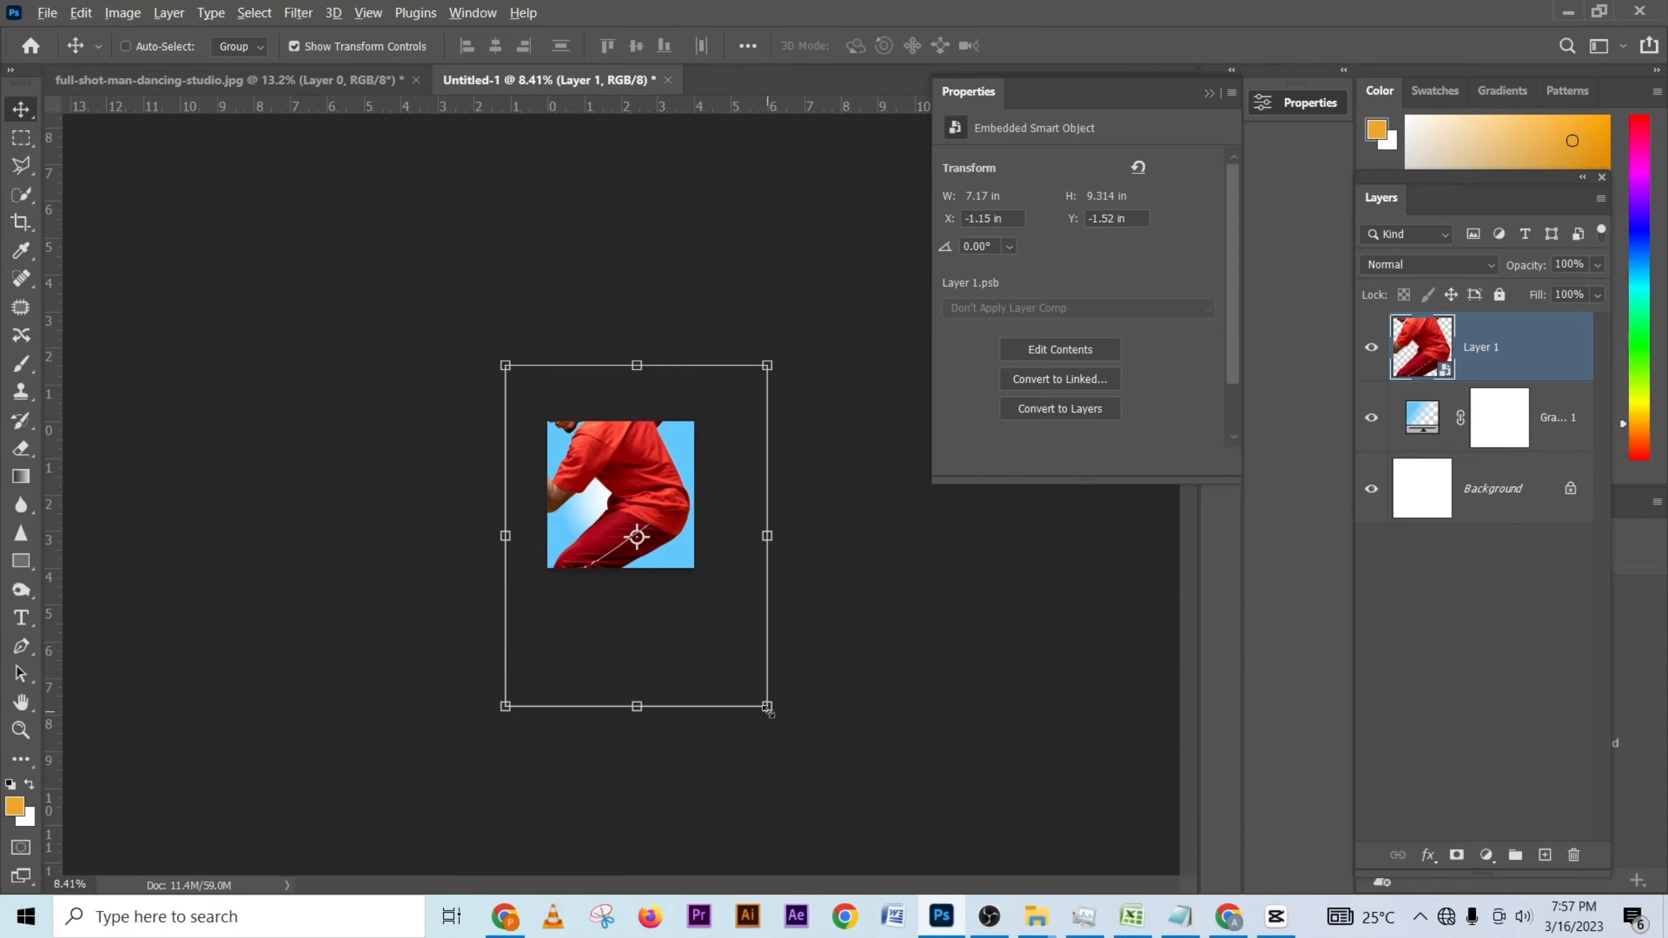
{"action": "left_click_drag", "start_coordinate": [767, 706], "coordinate": [671, 581]}
{"action": "scroll", "coordinate": [692, 569], "scroll_direction": "up", "scroll_amount": 1}
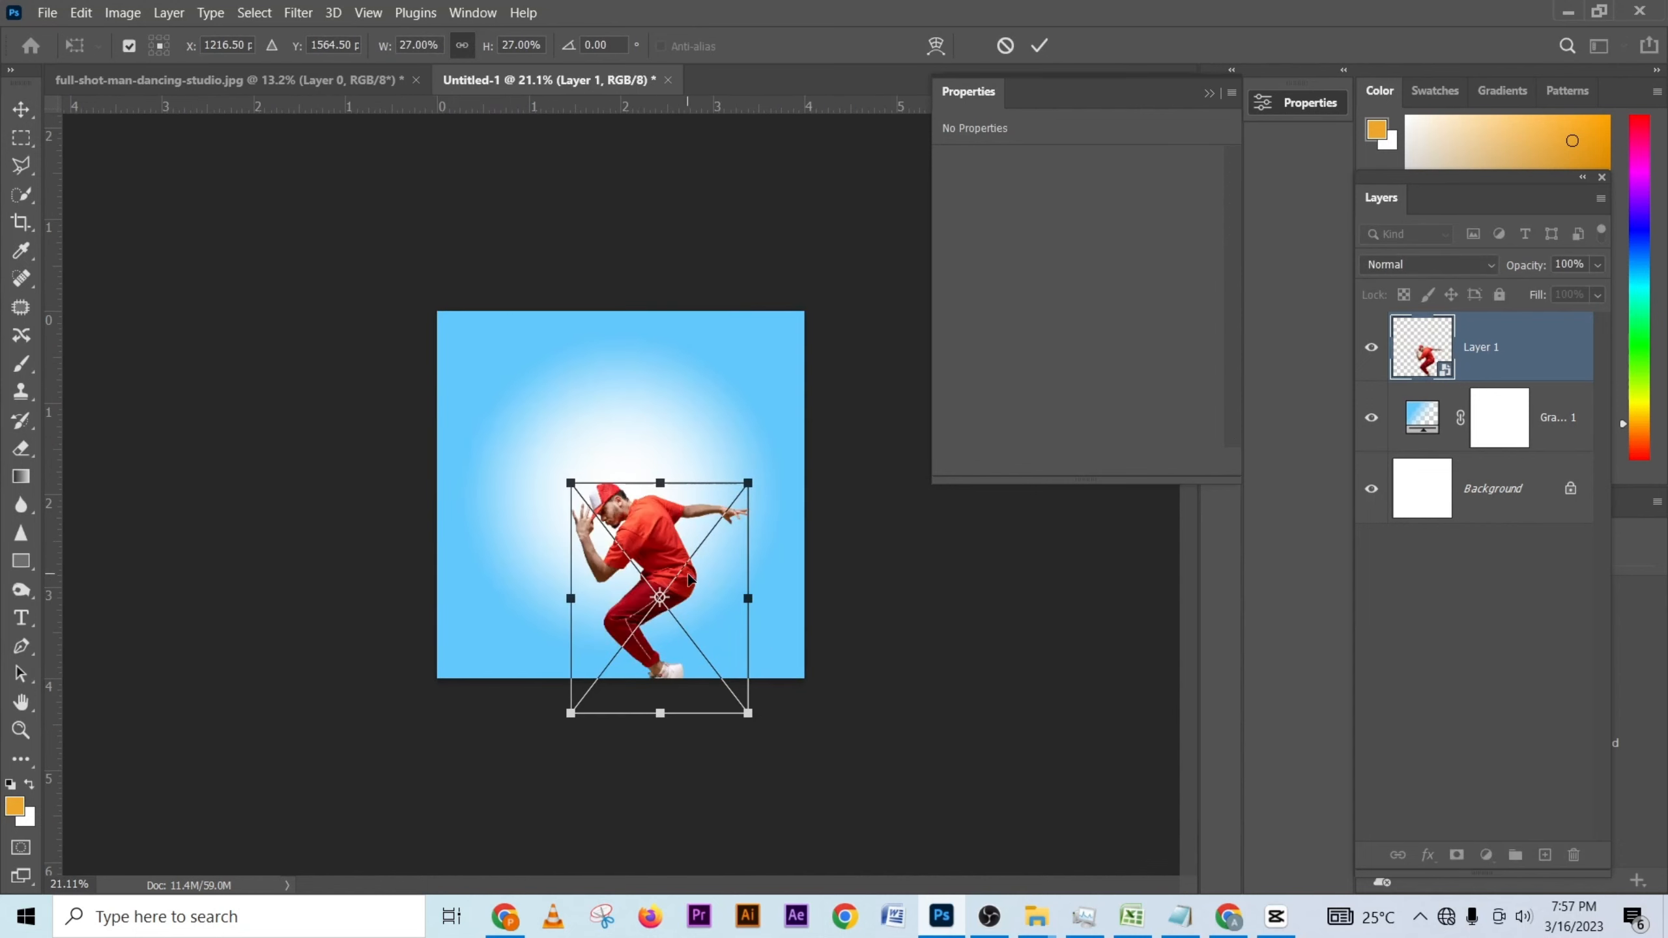
{"action": "mouse_move", "coordinate": [706, 619]}
{"action": "left_mouse_down"}
{"action": "mouse_move", "coordinate": [690, 549]}
{"action": "mouse_move", "coordinate": [725, 611]}
{"action": "left_mouse_up"}
{"action": "left_click_drag", "start_coordinate": [689, 549], "coordinate": [669, 542]}
{"action": "left_click", "coordinate": [1038, 47]}
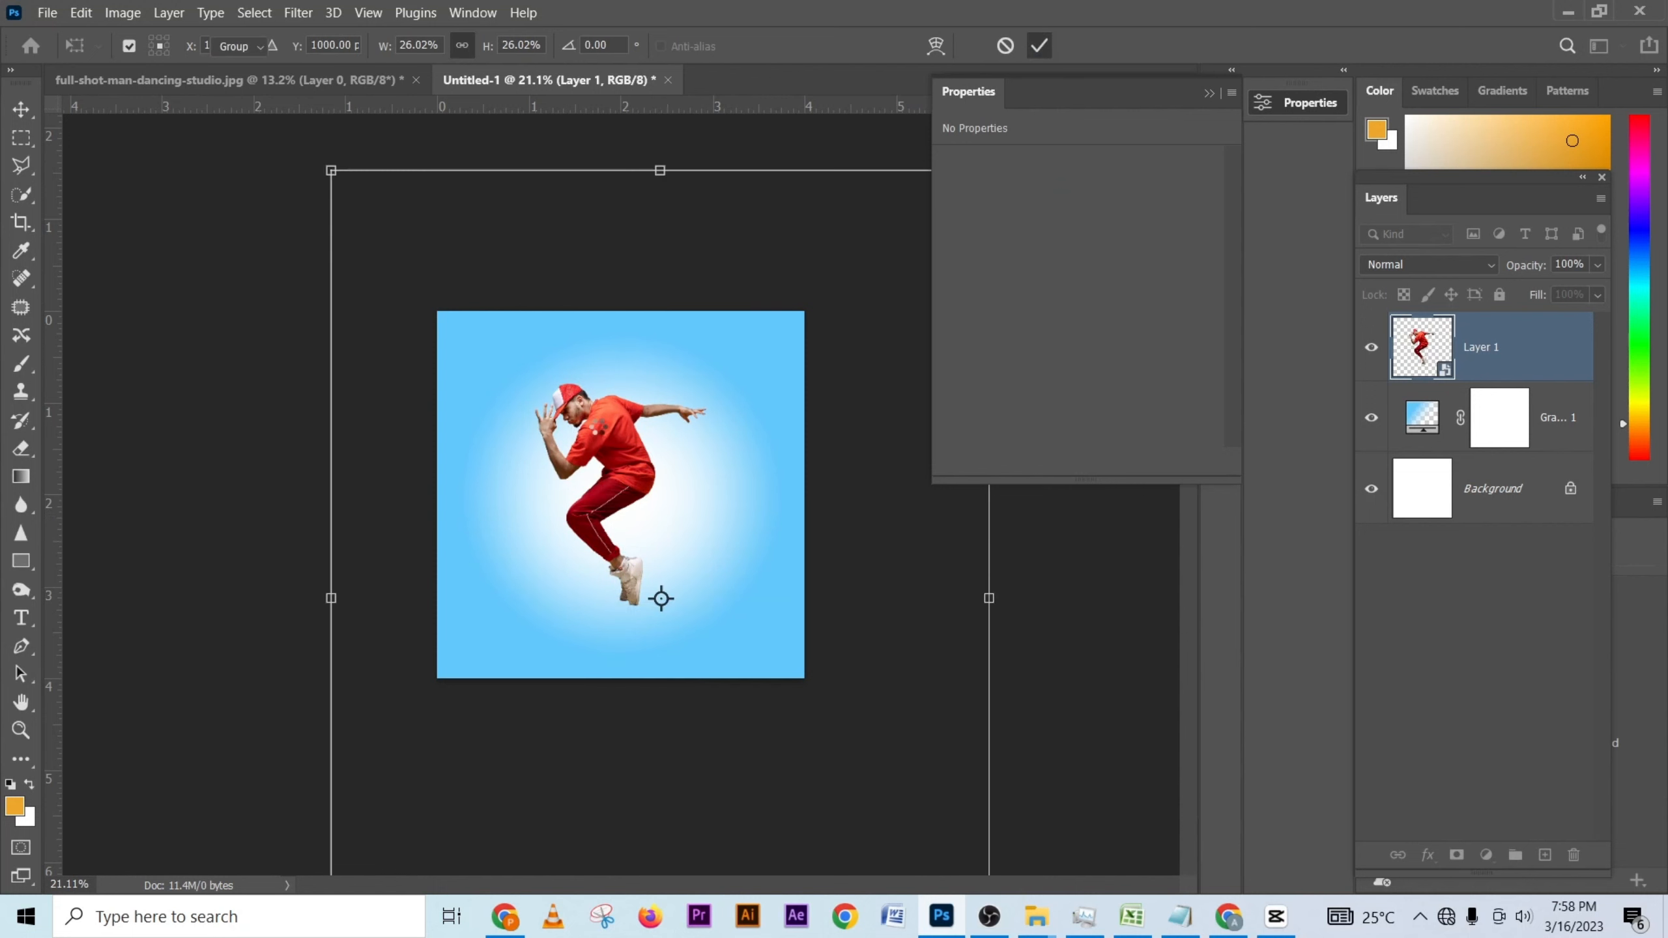
- Copy a narrow vertical strip of the shoe, about 0.05 x 0.24 in, from a rectangular selection to a new layer
{"action": "left_click", "coordinate": [28, 143]}
{"action": "scroll", "coordinate": [558, 461], "scroll_direction": "up", "scroll_amount": 8}
{"action": "left_click_drag", "start_coordinate": [604, 368], "coordinate": [631, 422]}
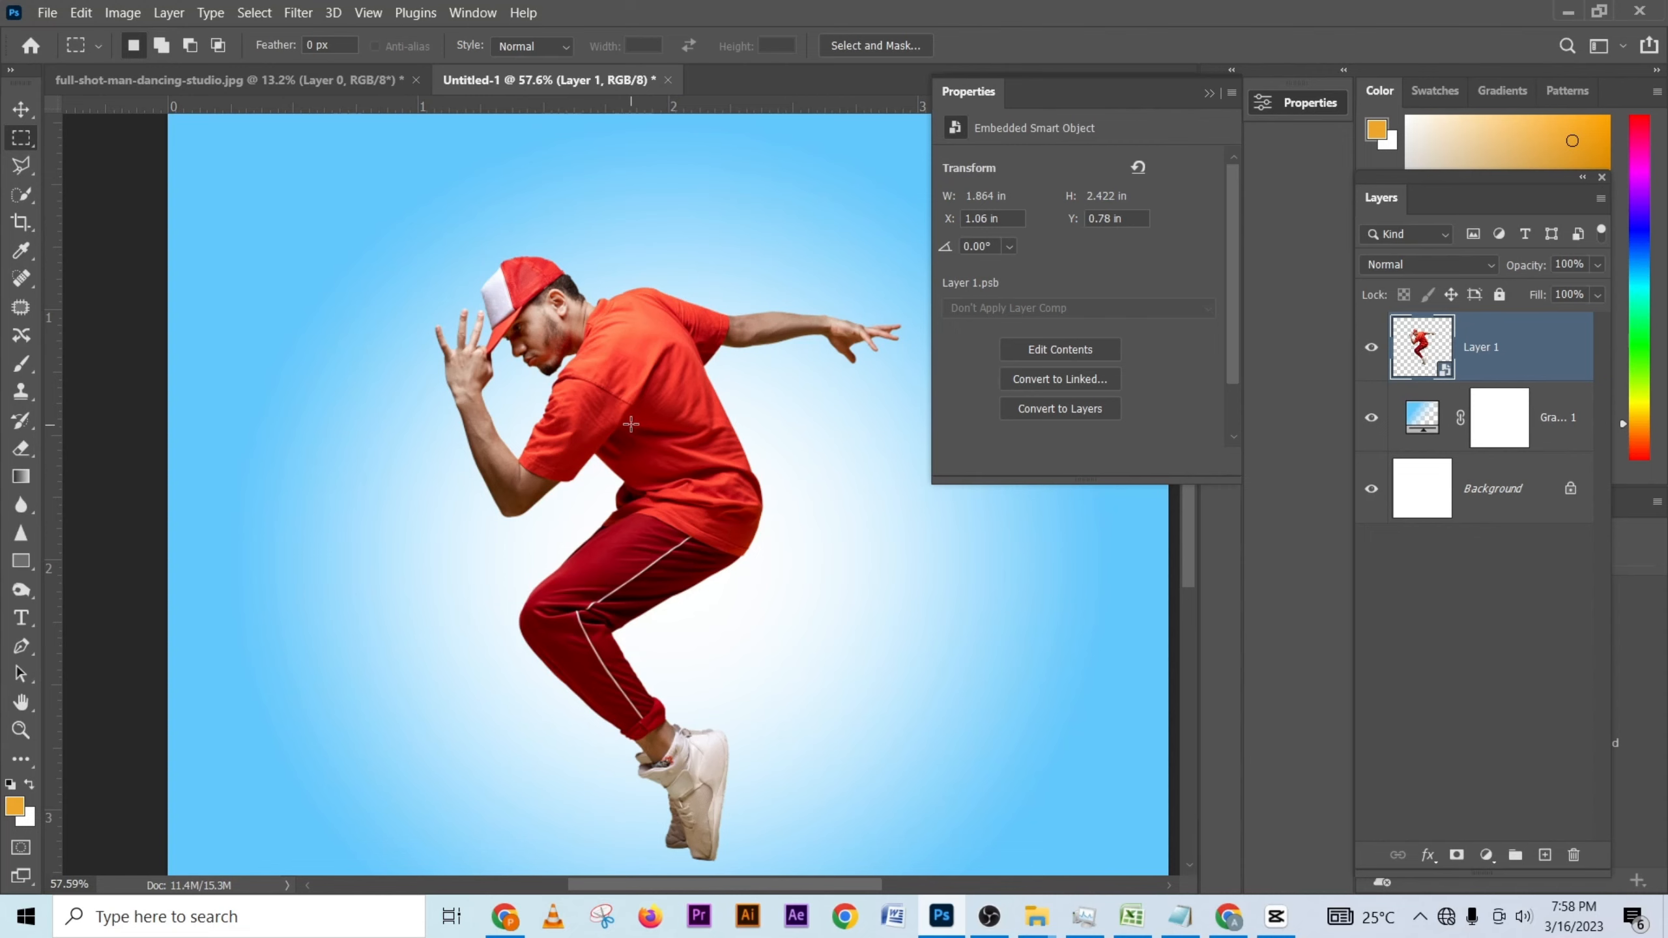
{"action": "scroll", "coordinate": [631, 422], "scroll_direction": "down", "scroll_amount": 2}
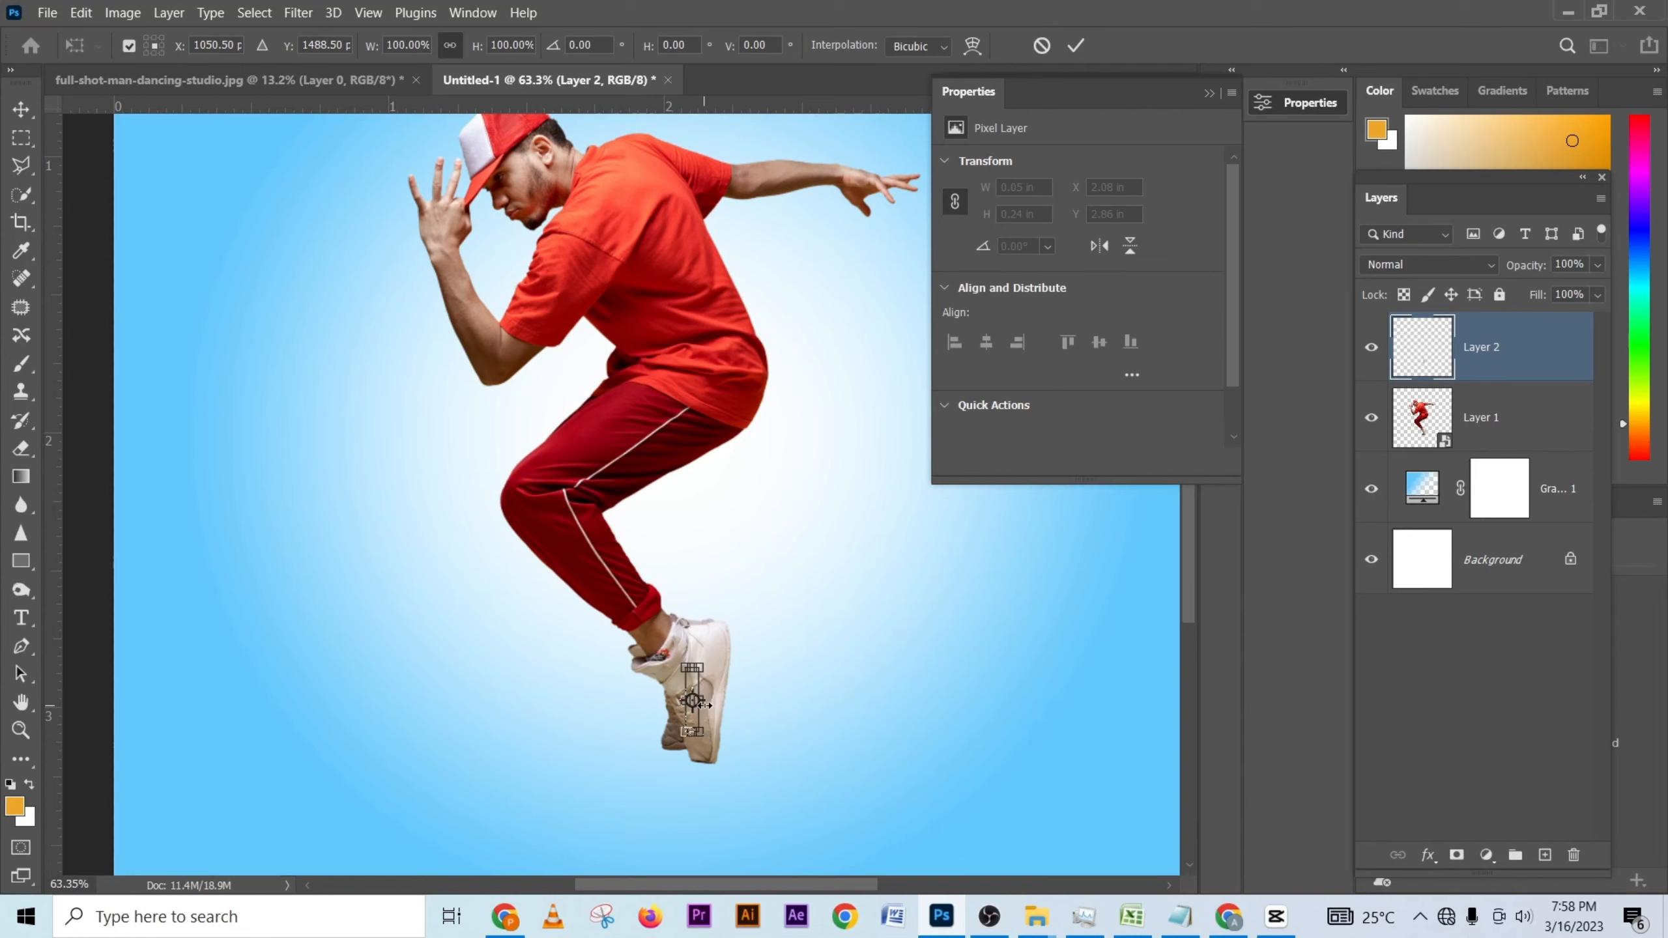
- Stretch the shoe strip horizontally to 5860% of its width so it extends past the canvas edge behind the dancer
{"action": "left_click_drag", "start_coordinate": [703, 701], "coordinate": [448, 686]}
{"action": "key", "text": "ctrl+0"}
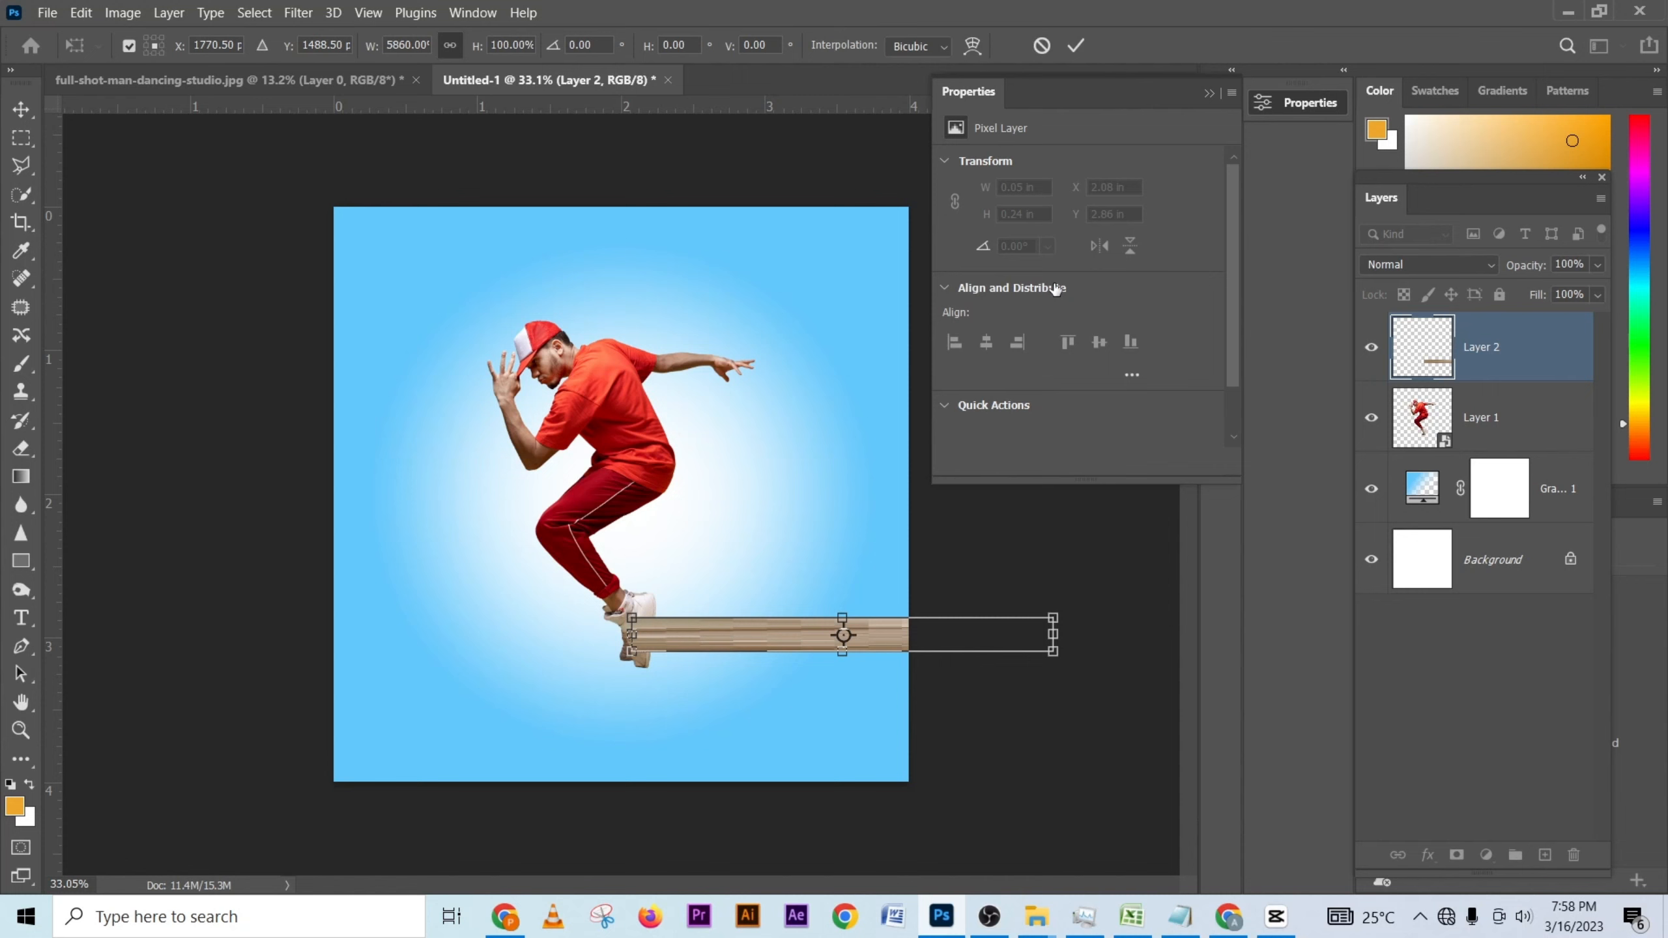
{"action": "left_click", "coordinate": [1075, 46]}
{"action": "key", "text": "v"}
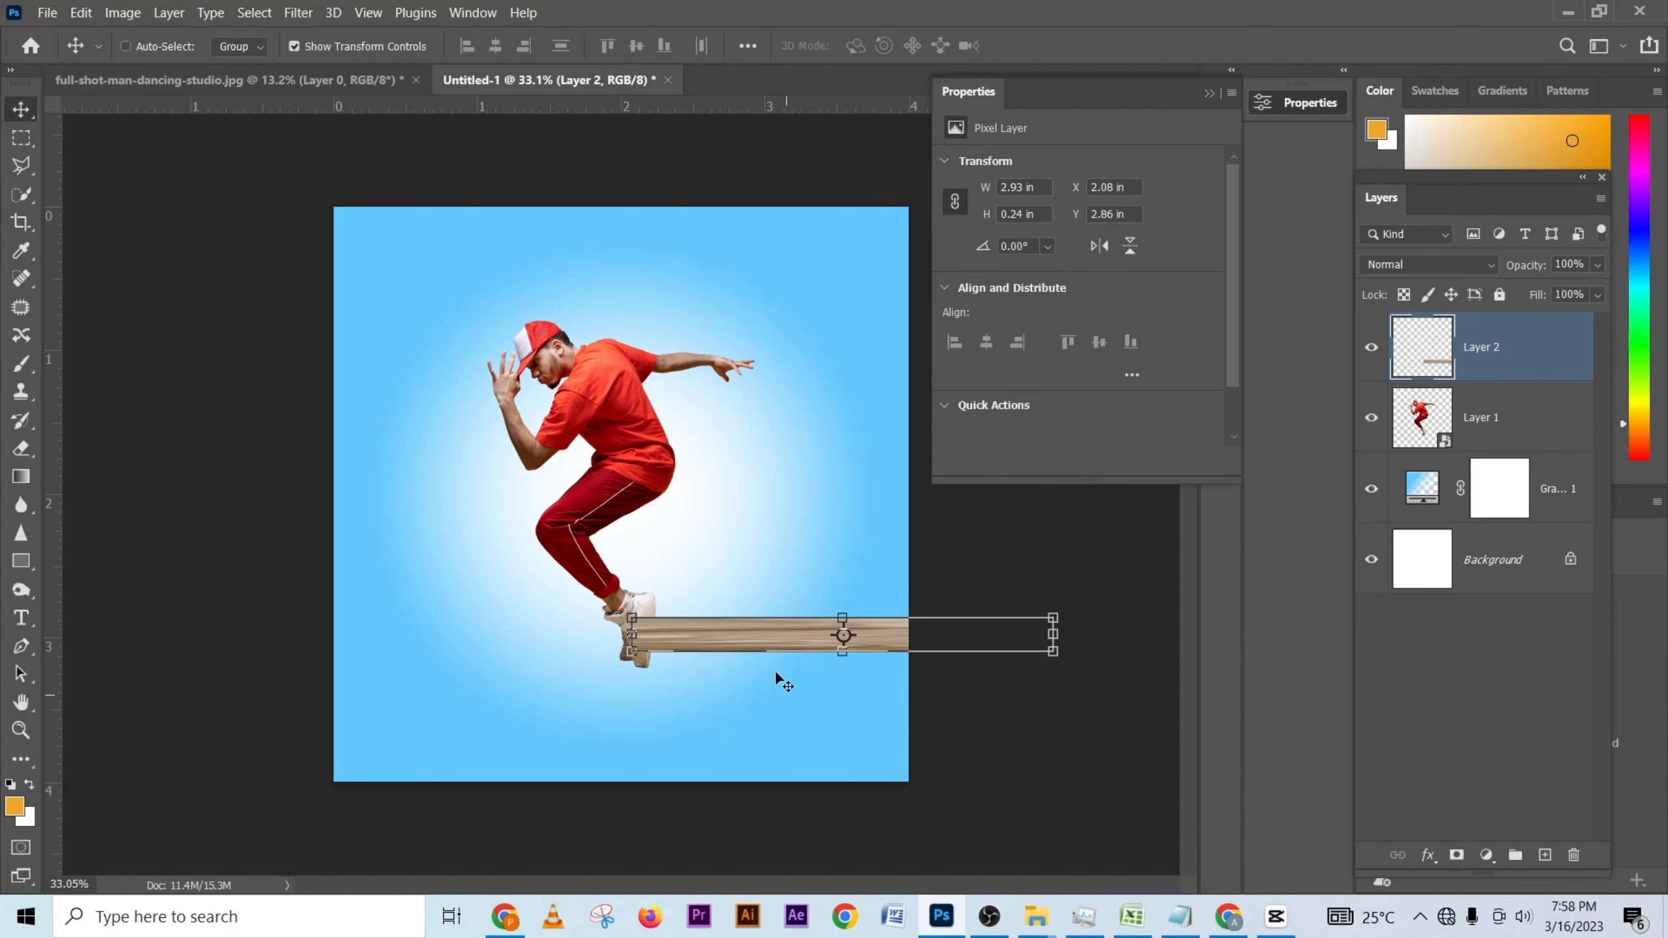